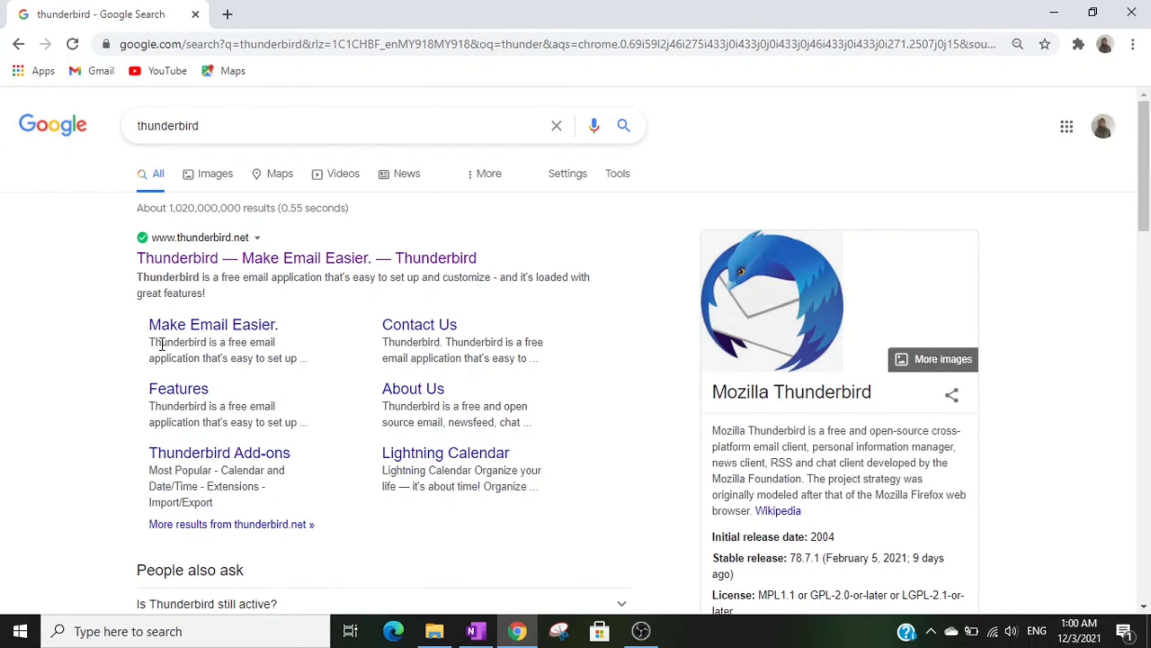
Step: Download the Thunderbird installer from the official thunderbird.net site
{"action": "left_click", "coordinate": [256, 265]}
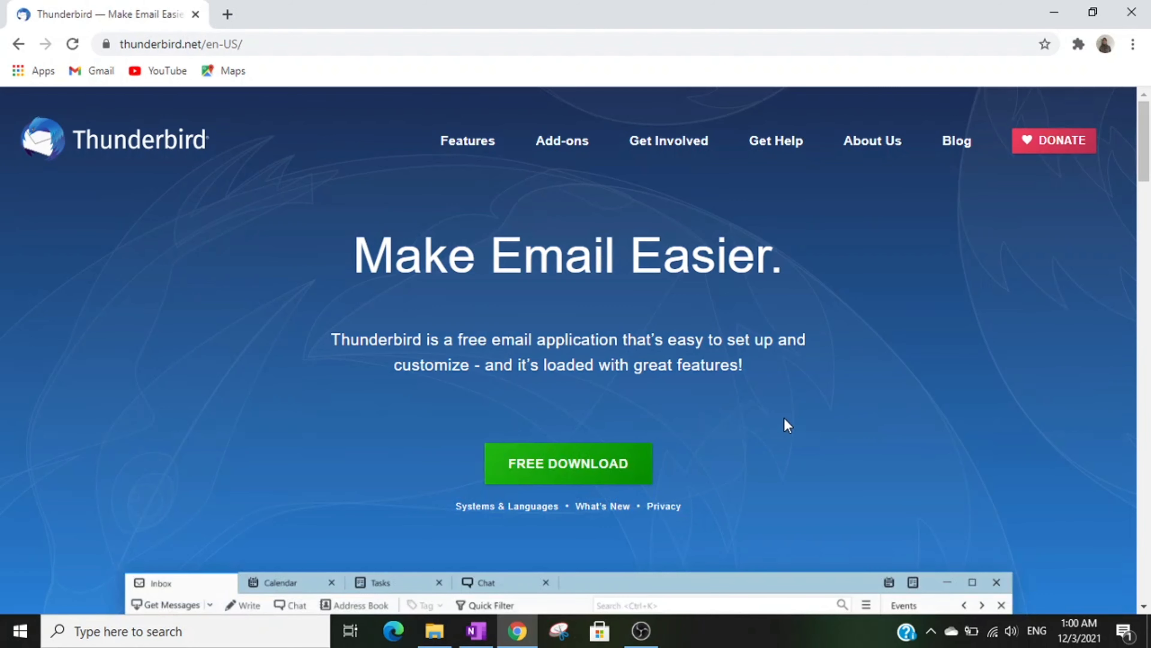
{"action": "scroll", "coordinate": [784, 422], "scroll_direction": "down", "scroll_amount": 5}
{"action": "scroll", "coordinate": [785, 421], "scroll_direction": "up", "scroll_amount": 5}
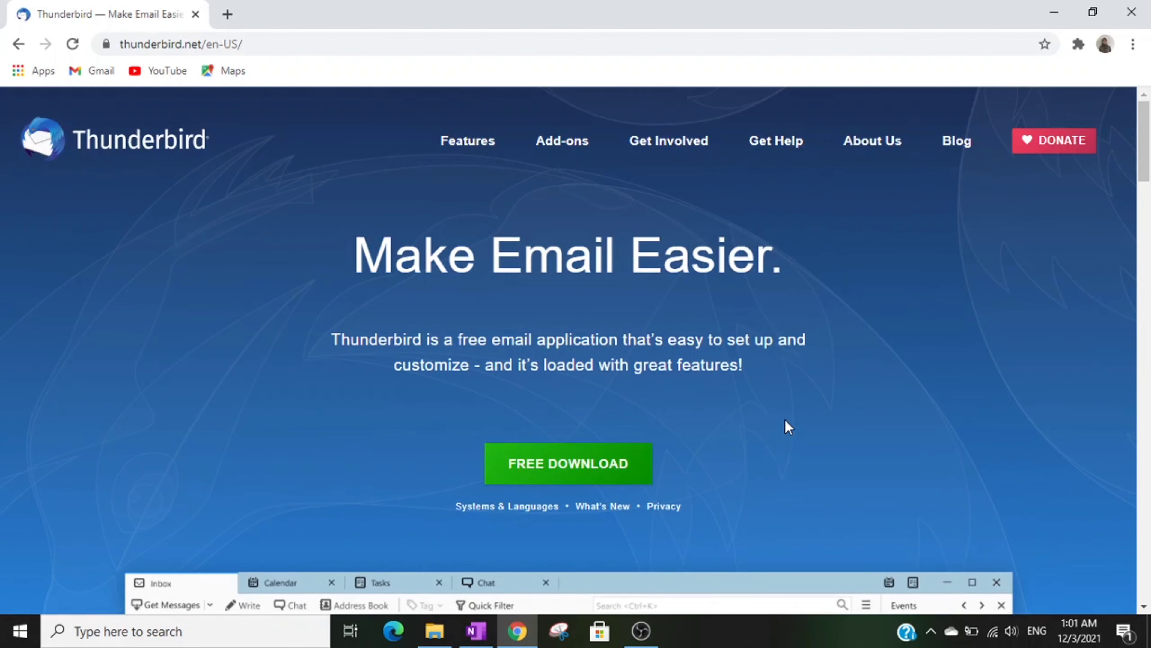
{"action": "left_click", "coordinate": [558, 465]}
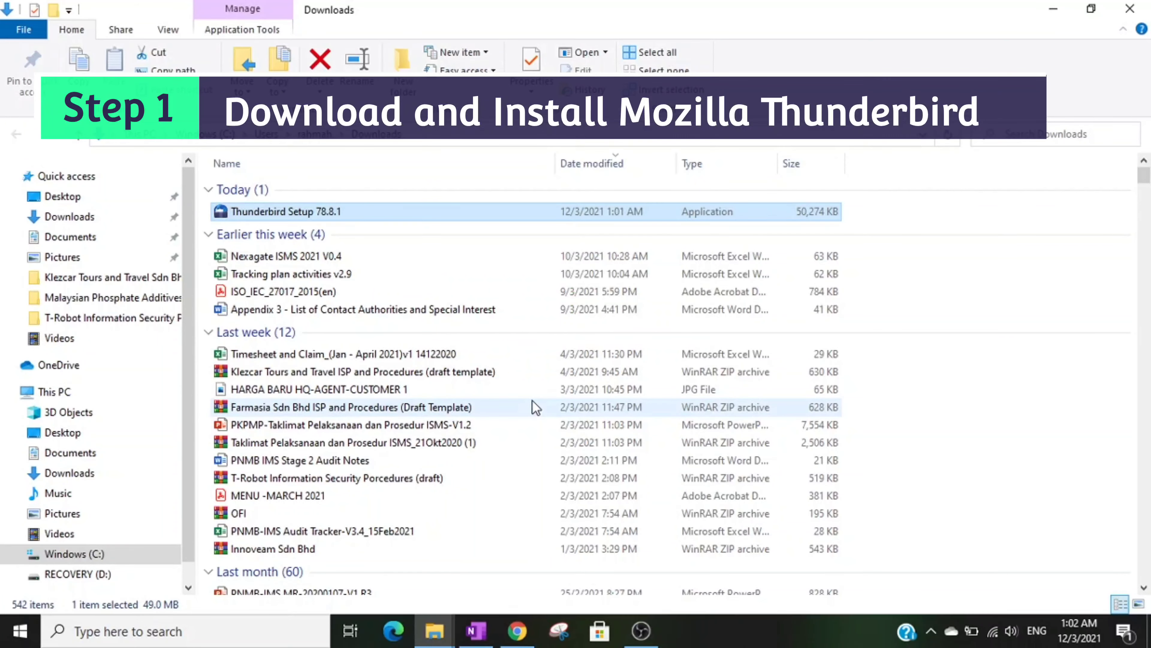
Step: Run Thunderbird Setup 78.8.1 with the standard setup type into C:\Program Files\Mozilla Thunderbird
{"action": "left_click", "coordinate": [670, 450]}
{"action": "left_click", "coordinate": [670, 450]}
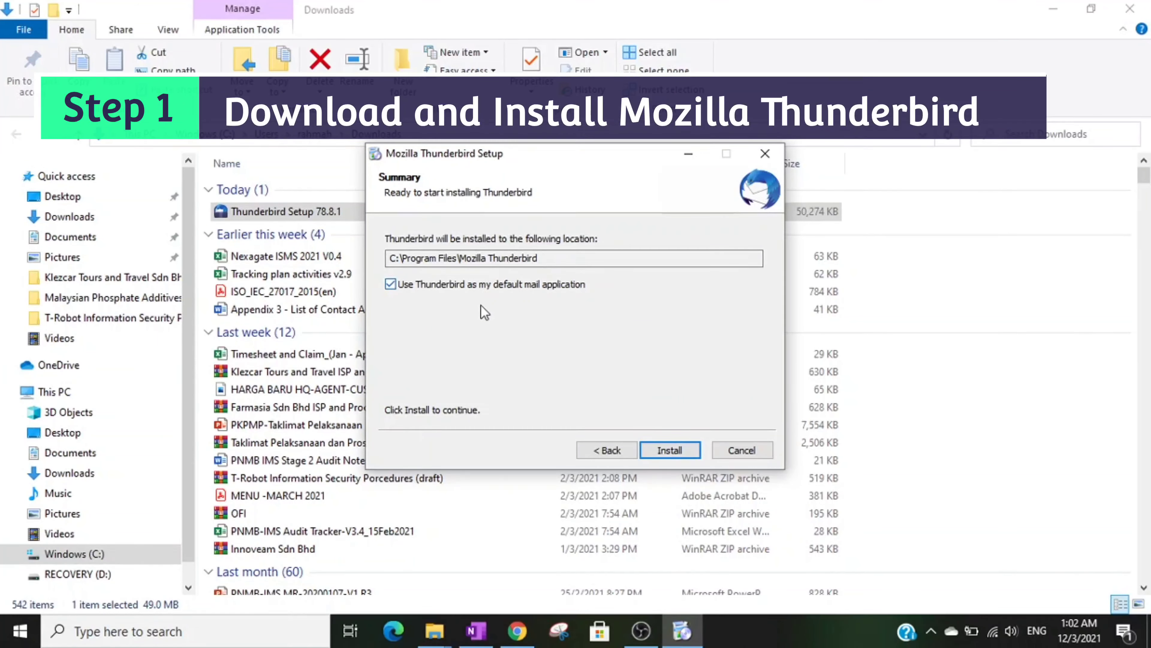
{"action": "left_click", "coordinate": [662, 451]}
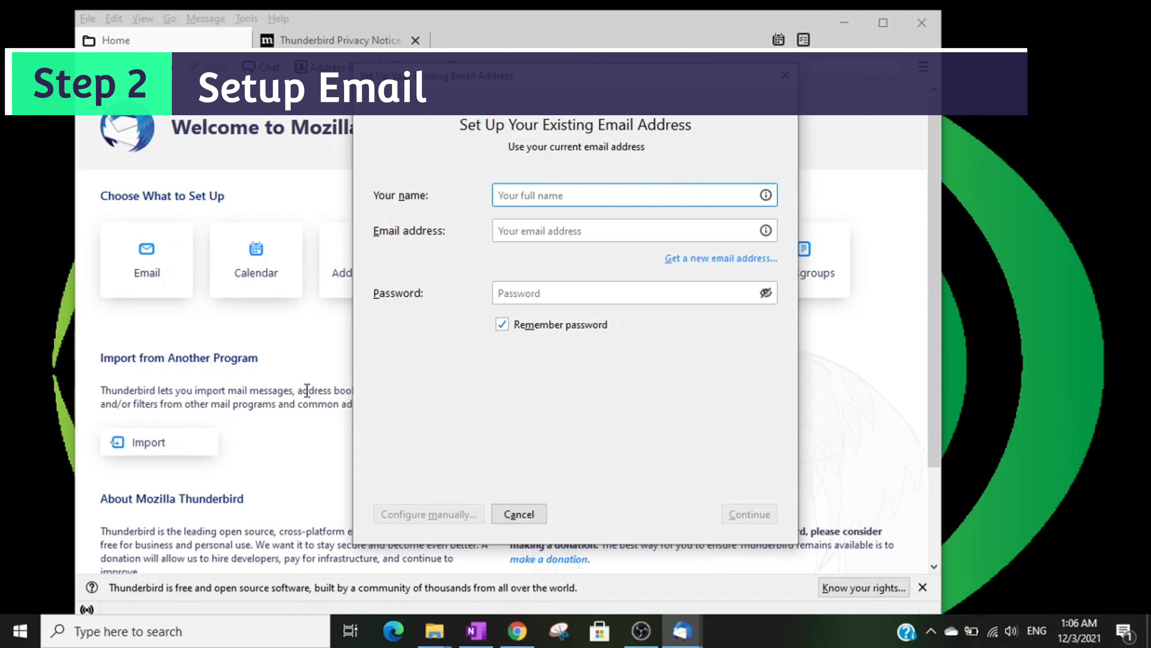
Step: Enter the account holder's name, e-mail address and password, and submit for automatic setup
{"action": "type", "text": "Asyraf"}
{"action": "key", "text": "Tab"}
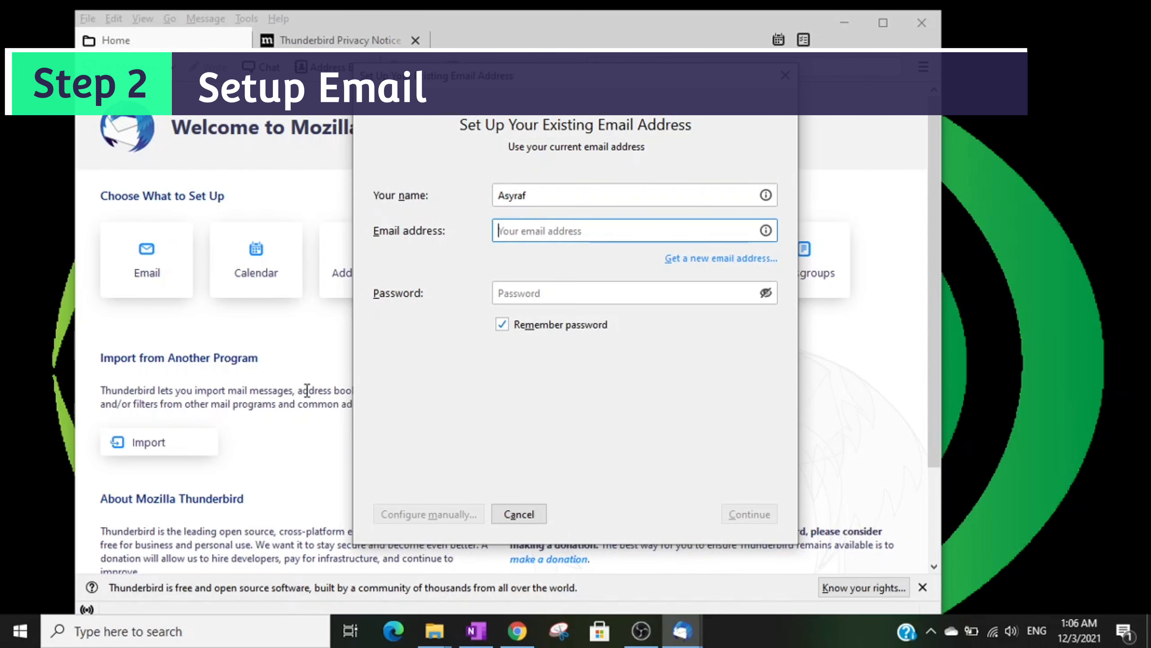
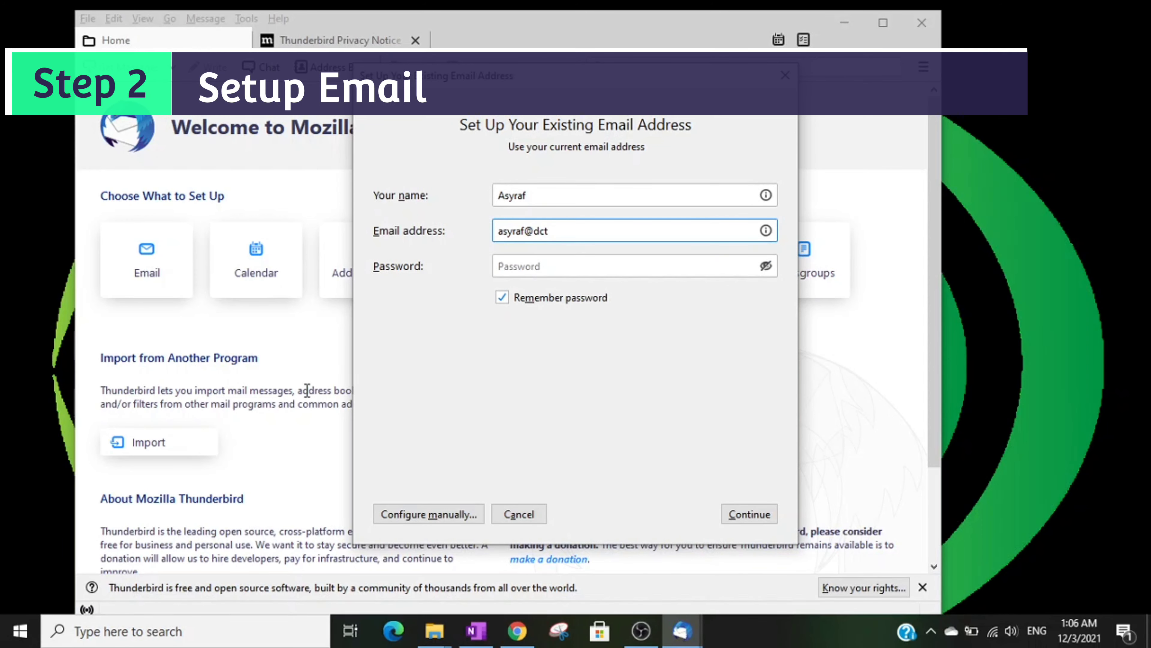
{"action": "left_click", "coordinate": [542, 266]}
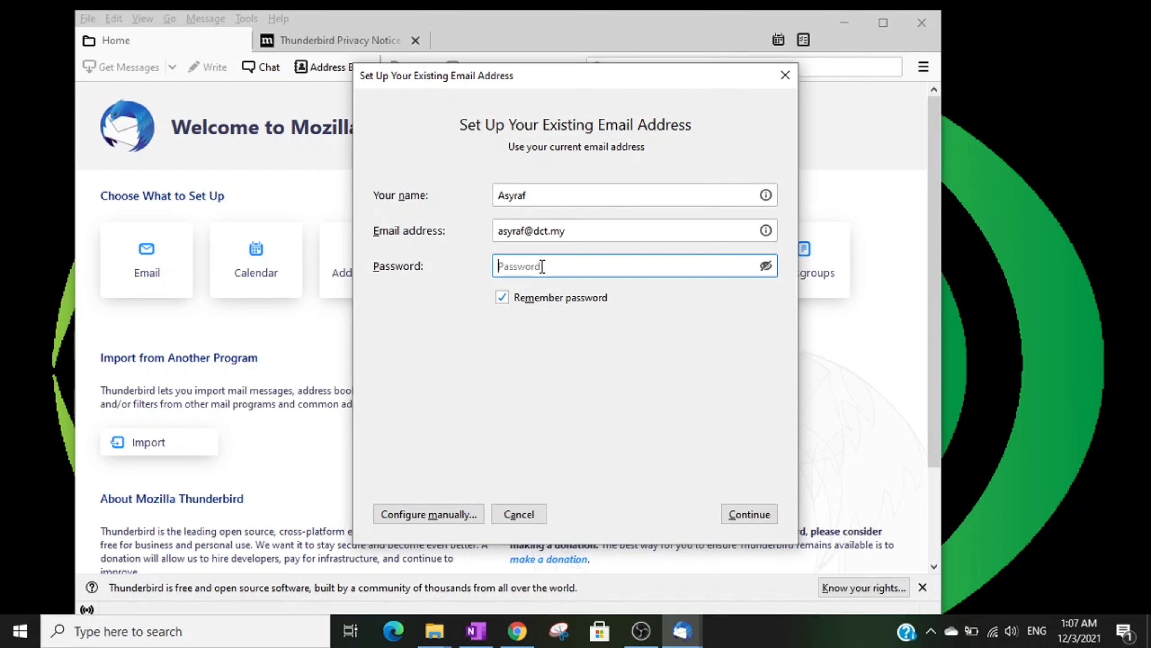
{"action": "type", "text": "•••••••••••"}
{"action": "key", "text": "Return"}
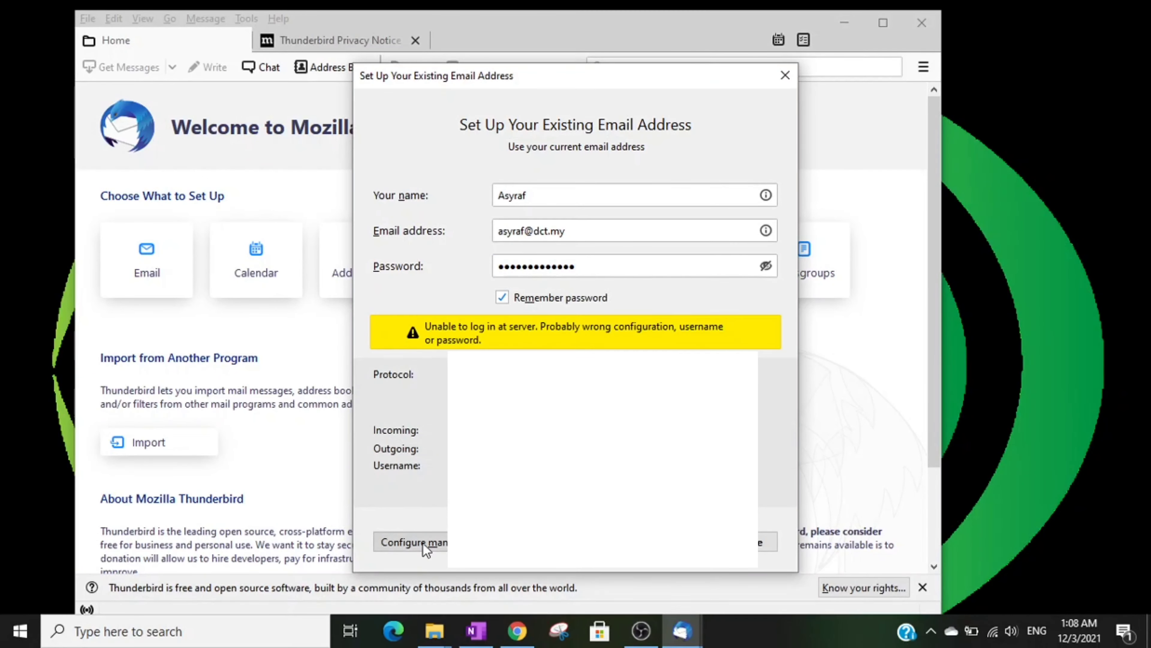
Step: Manually set the incoming server address and port, re-test them, and finish adding the account
{"action": "left_click", "coordinate": [424, 544]}
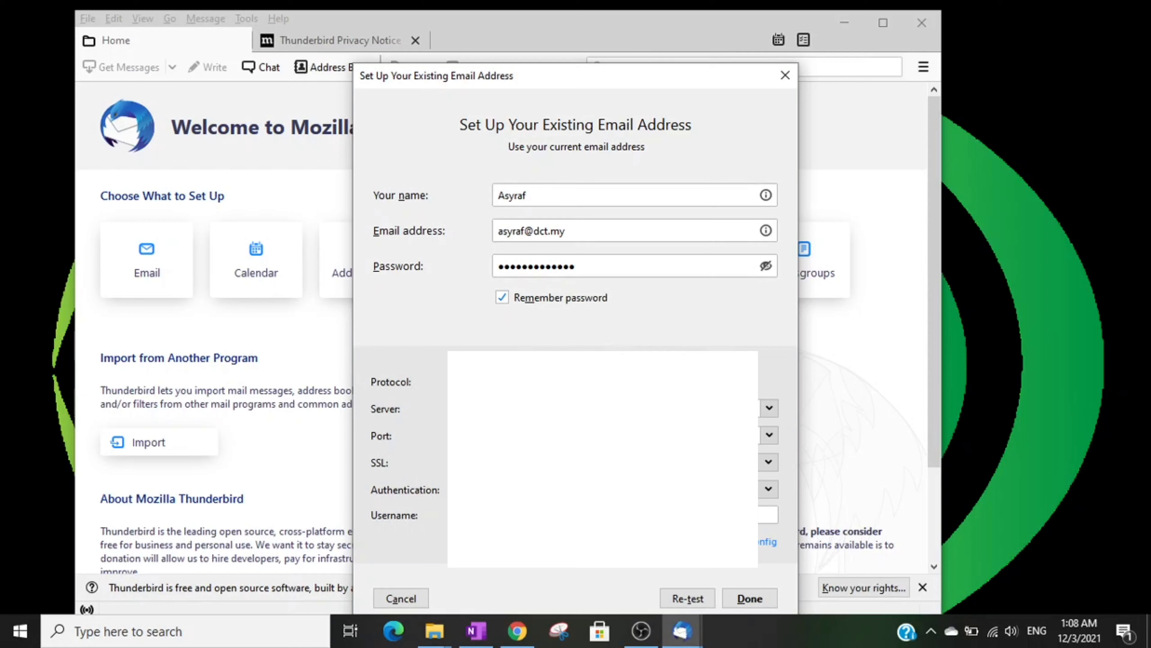
{"action": "left_click", "coordinate": [725, 408]}
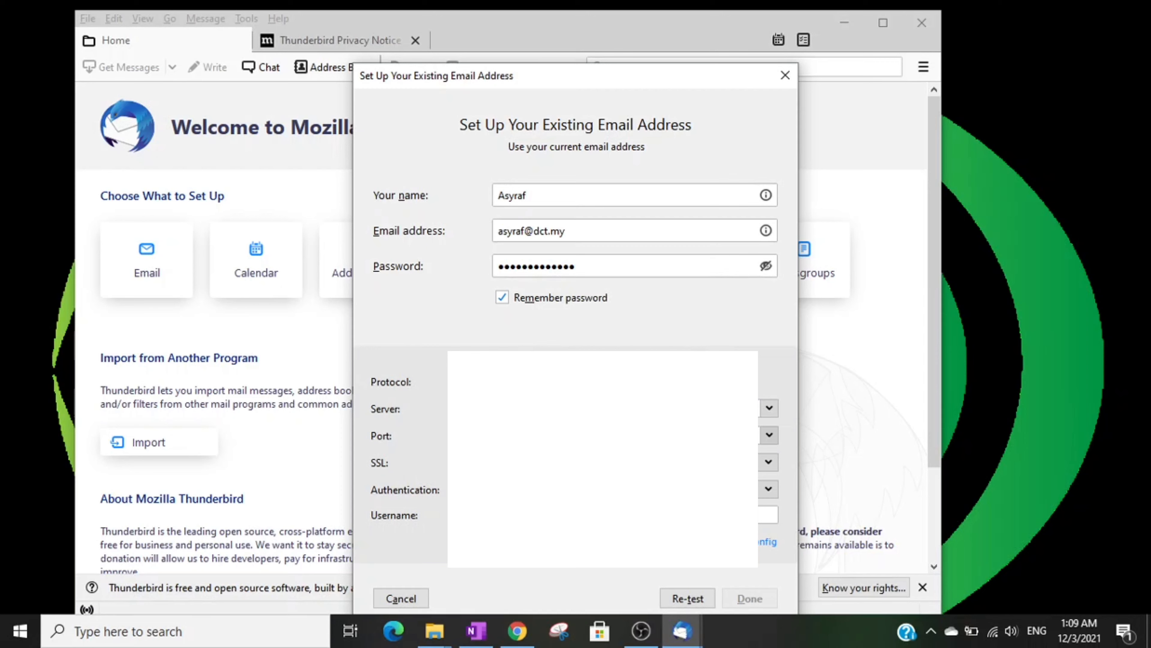
{"action": "left_click", "coordinate": [769, 435]}
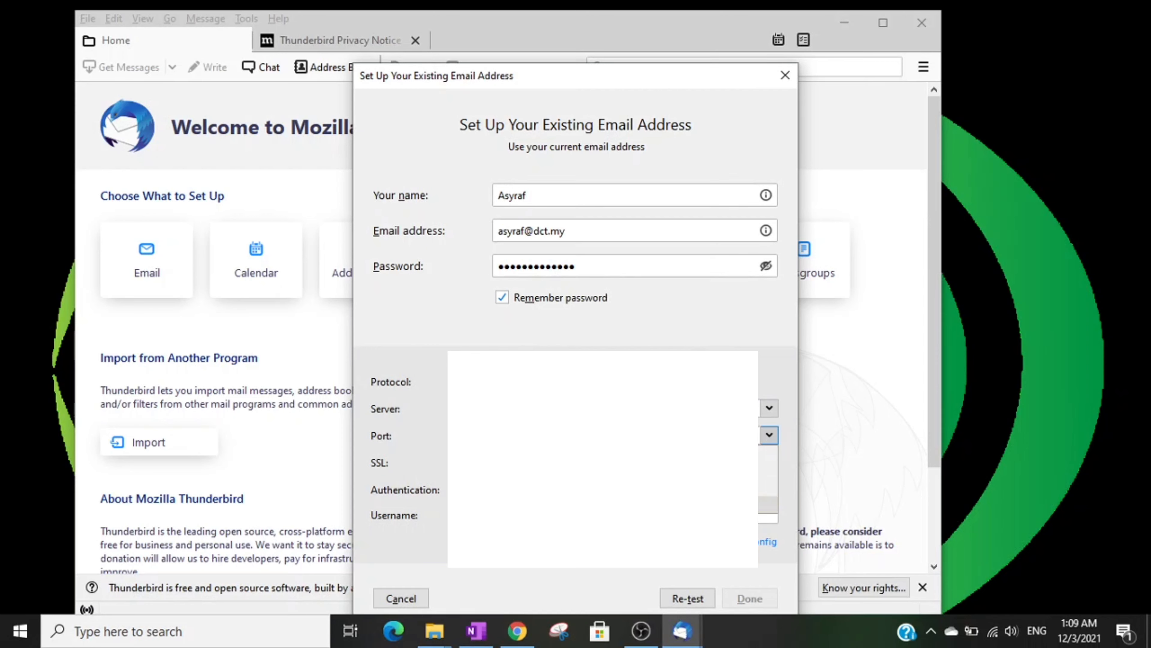
{"action": "key", "text": "Return"}
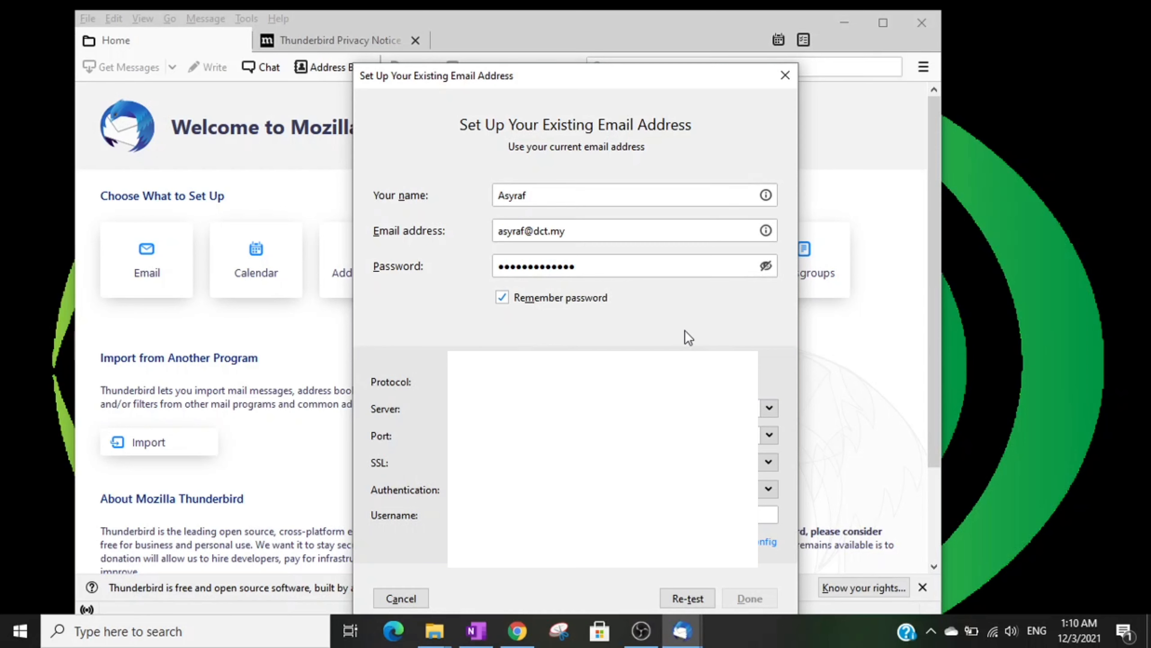
{"action": "left_click", "coordinate": [706, 597]}
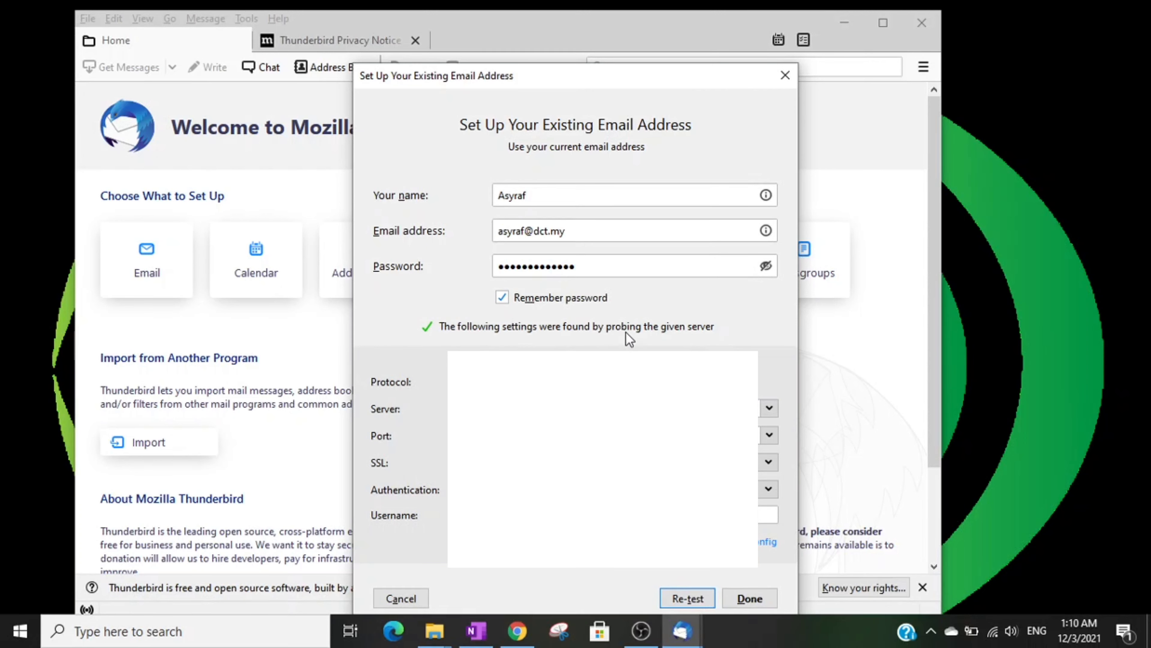
{"action": "left_click", "coordinate": [750, 599]}
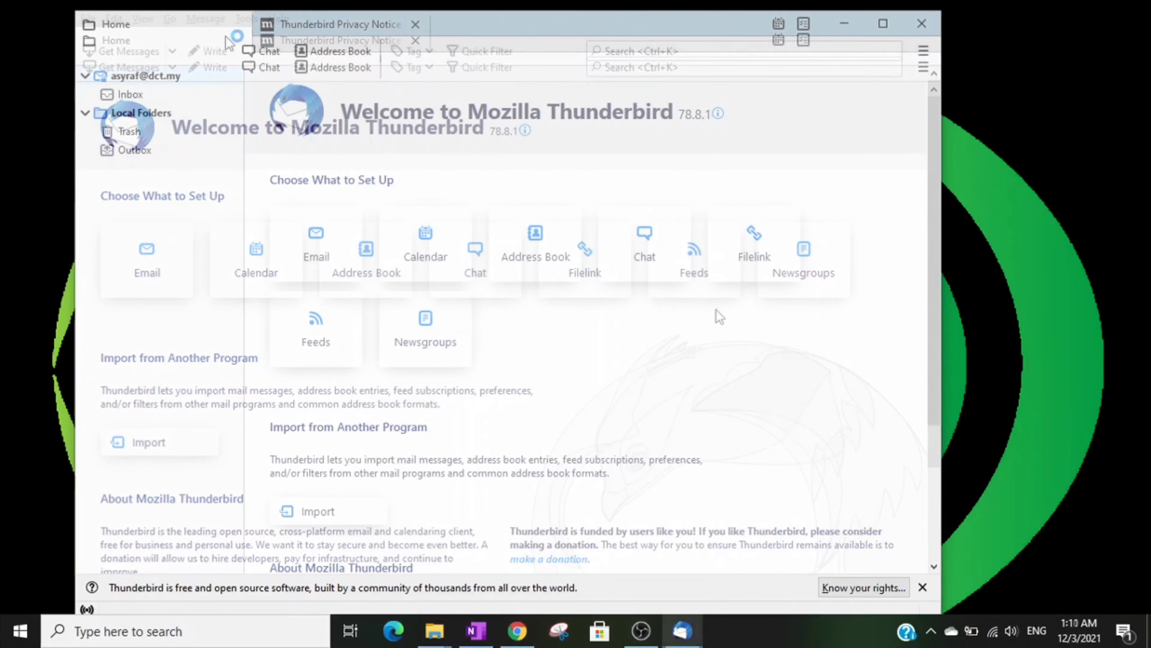
Step: Expand the new account to show Inbox, Drafts and Sent, then bring up the ☰ menu
{"action": "double_click", "coordinate": [200, 74]}
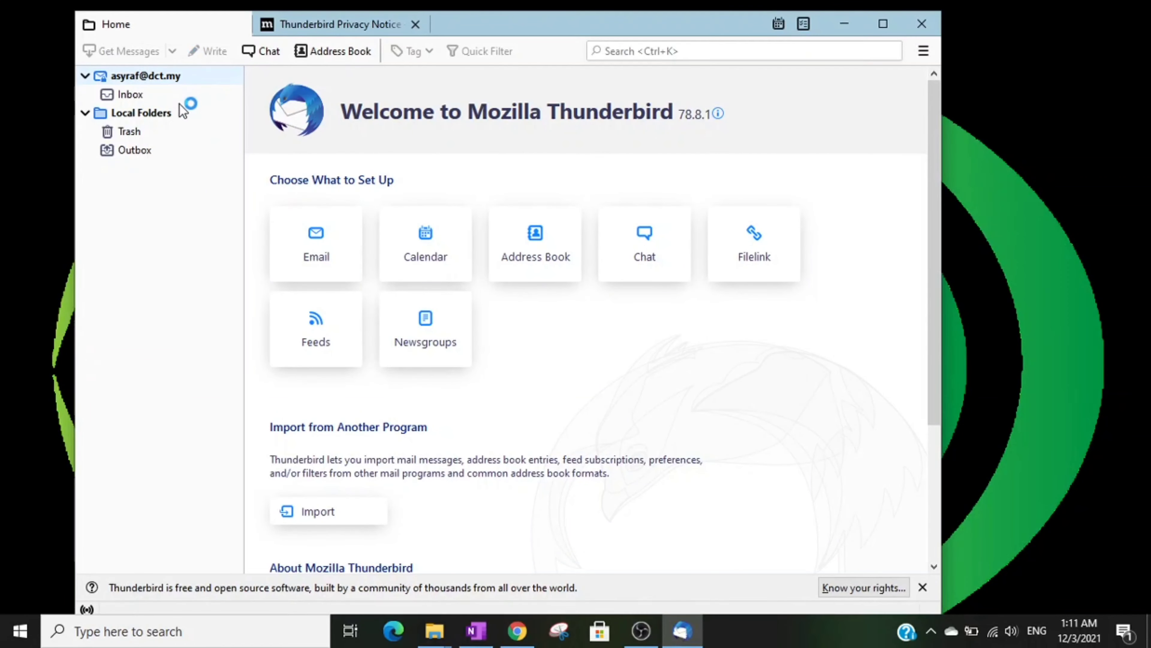
{"action": "left_click", "coordinate": [86, 76]}
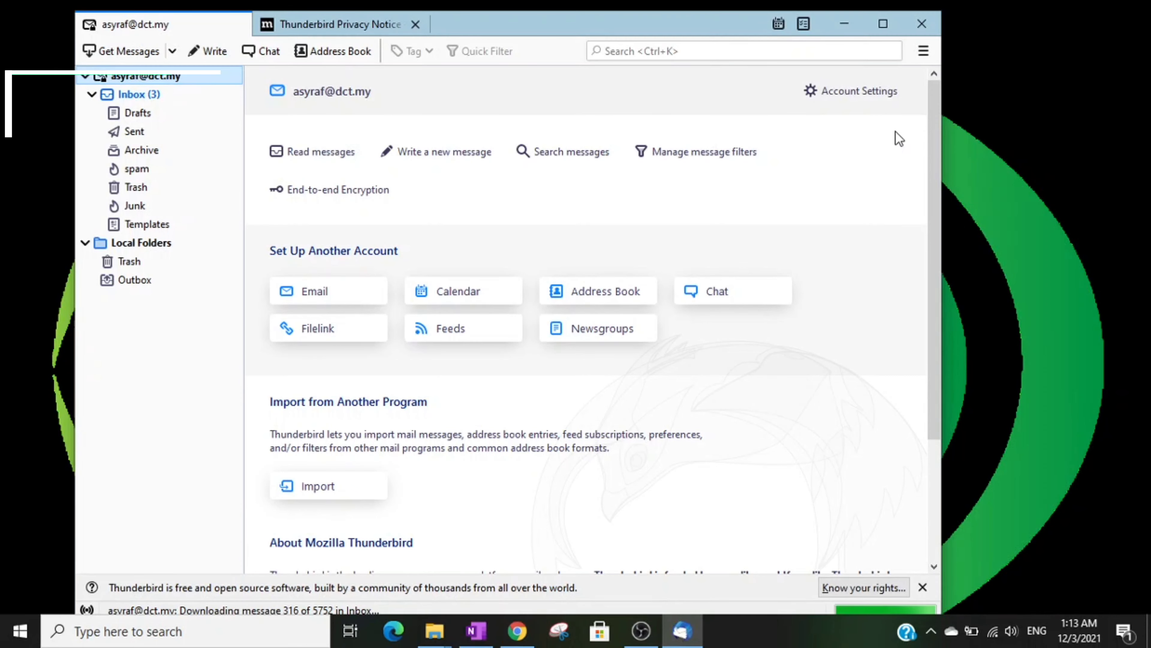
{"action": "left_click", "coordinate": [923, 51]}
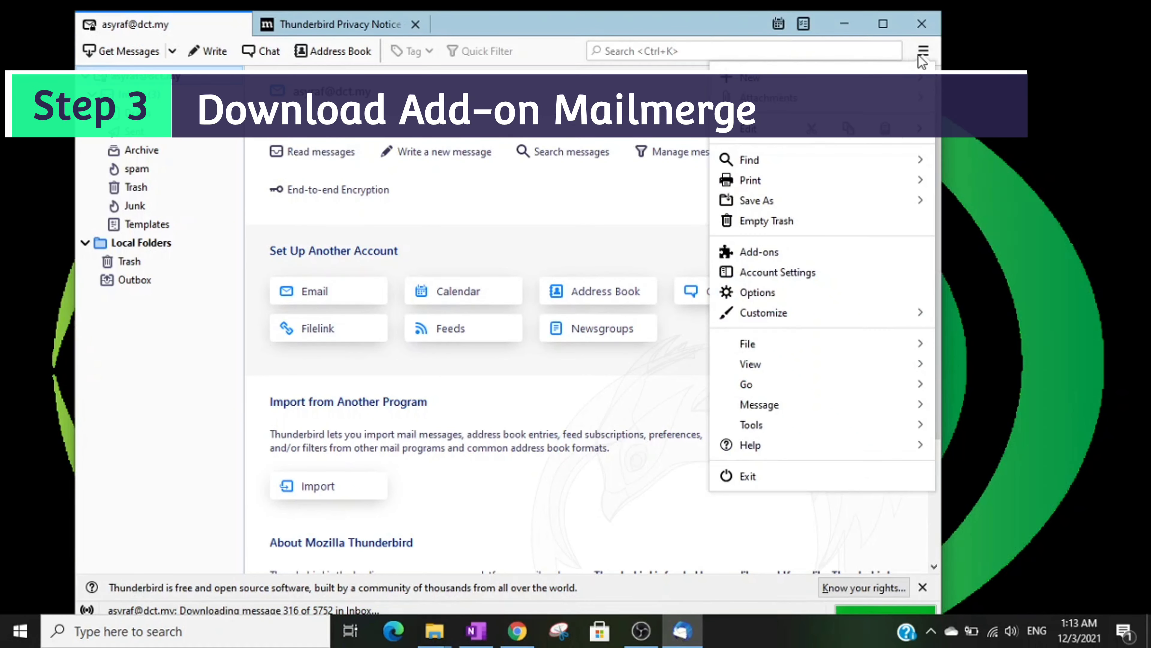
Step: Search addons.thunderbird.net for 'mailmerge' from the Add-ons manager
{"action": "left_click", "coordinate": [756, 254]}
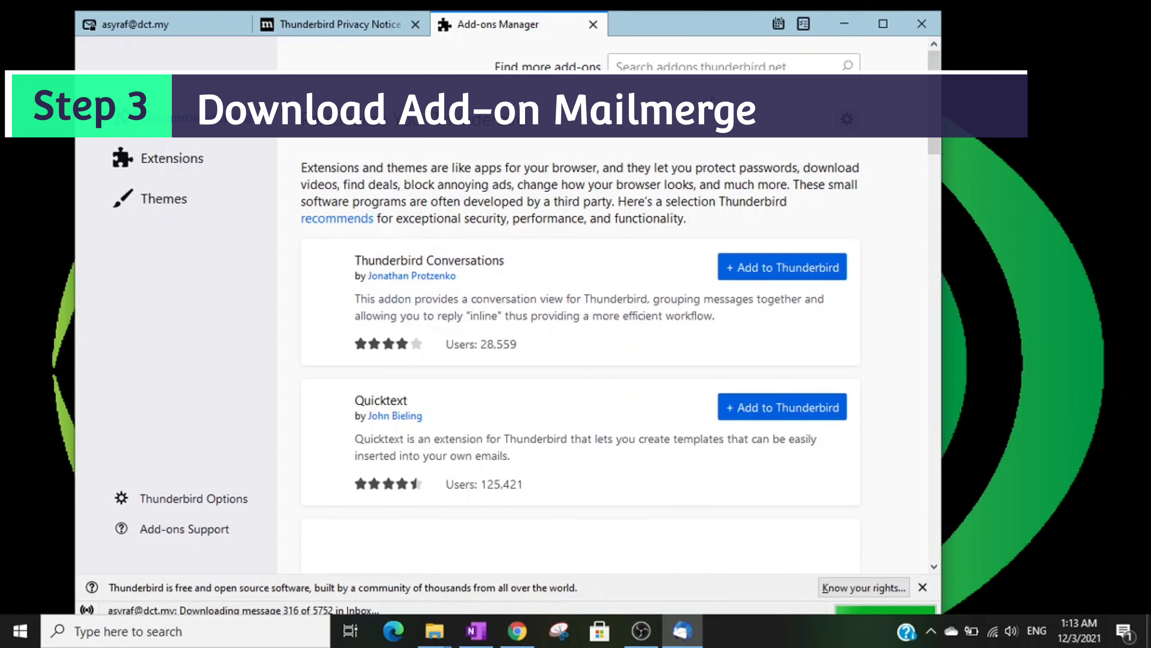
{"action": "left_click", "coordinate": [725, 66]}
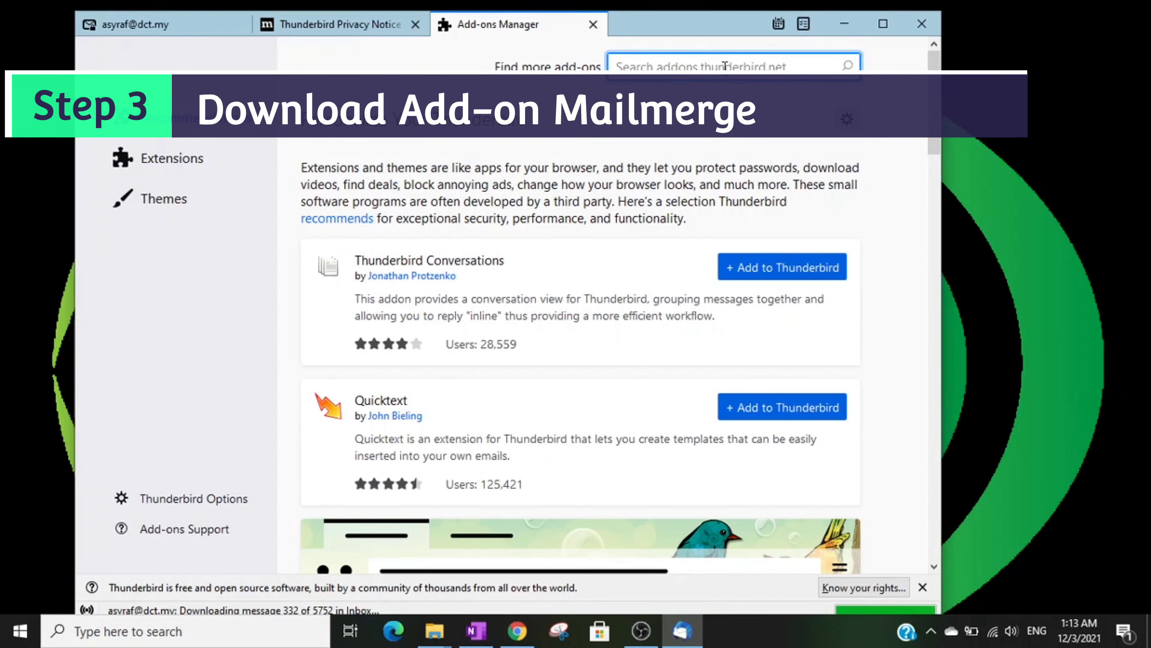
{"action": "type", "text": "mailm"}
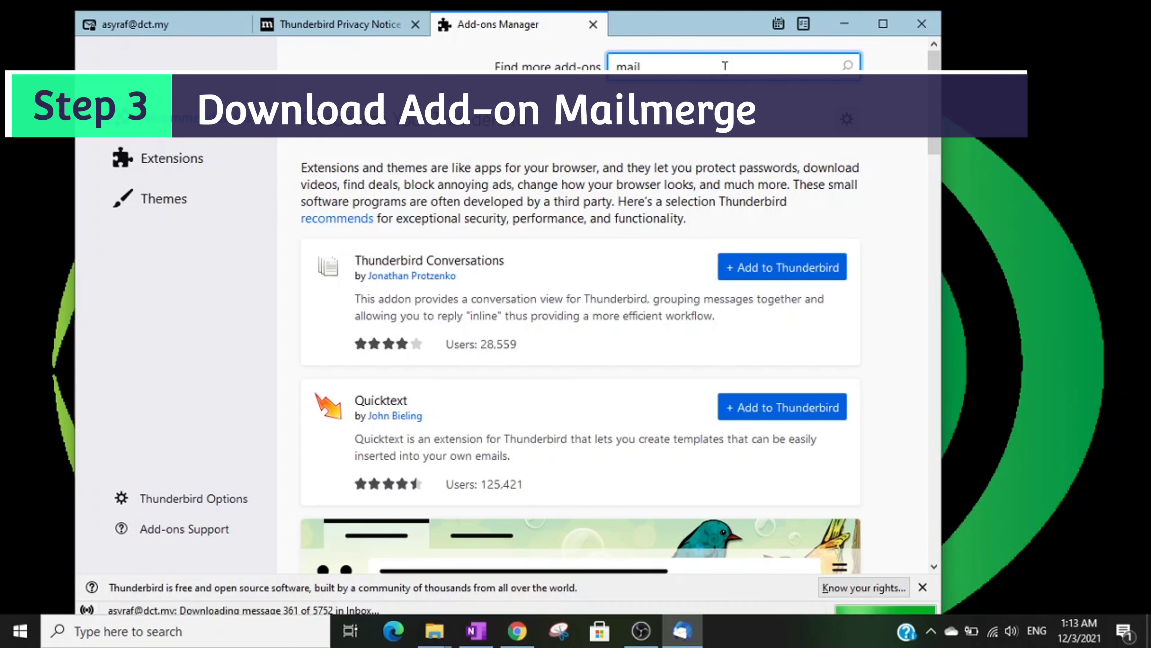
{"action": "type", "text": "rge"}
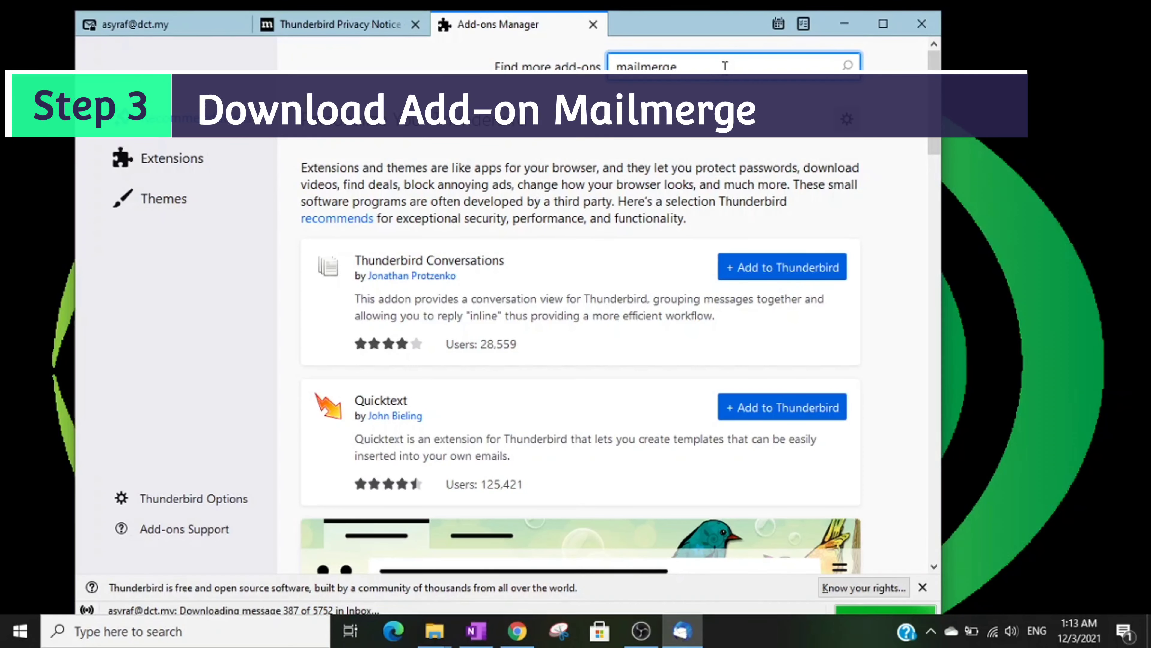
{"action": "key", "text": "Return"}
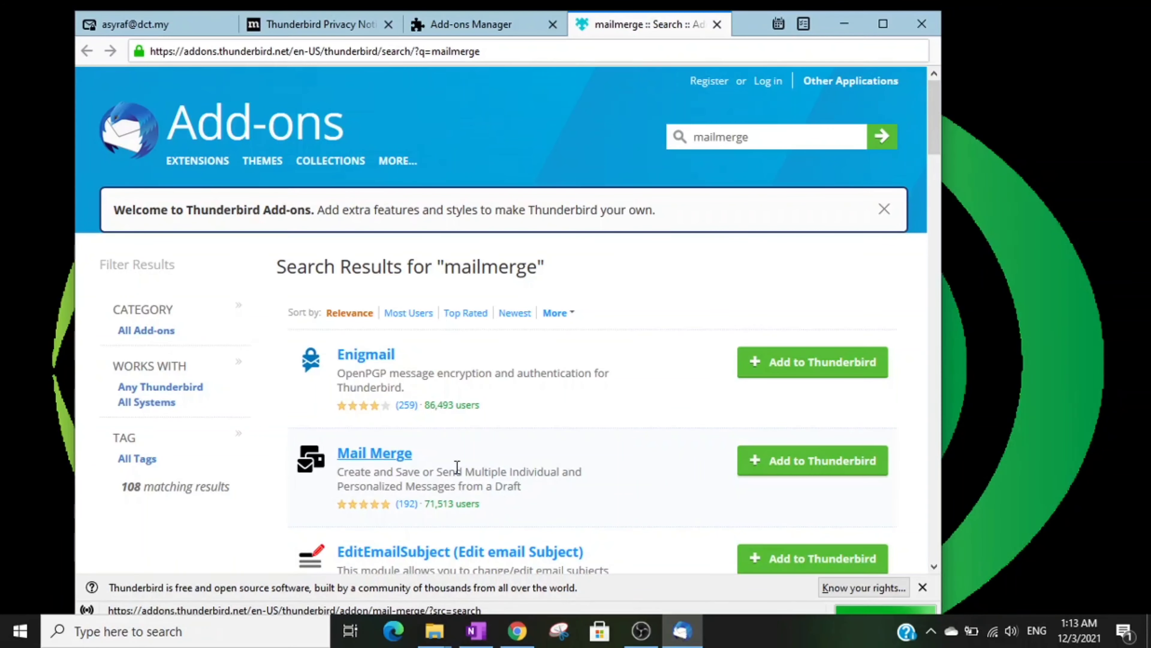
Step: Install the Mail Merge add-on, granting its permissions
{"action": "left_click", "coordinate": [810, 472]}
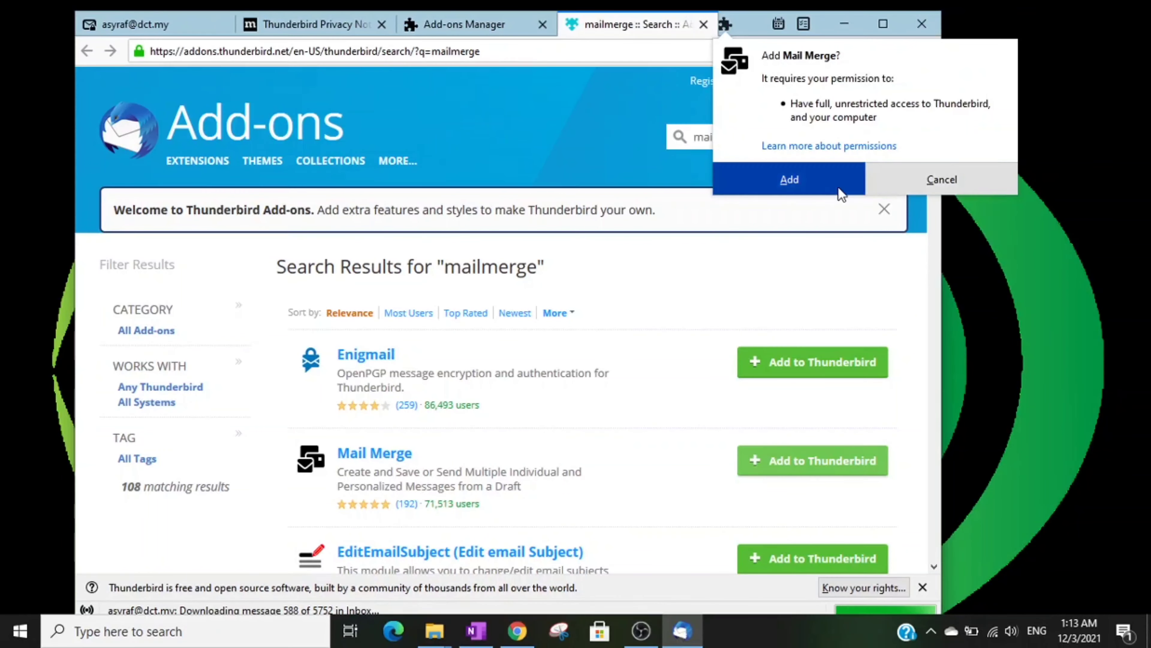
{"action": "left_click", "coordinate": [818, 186]}
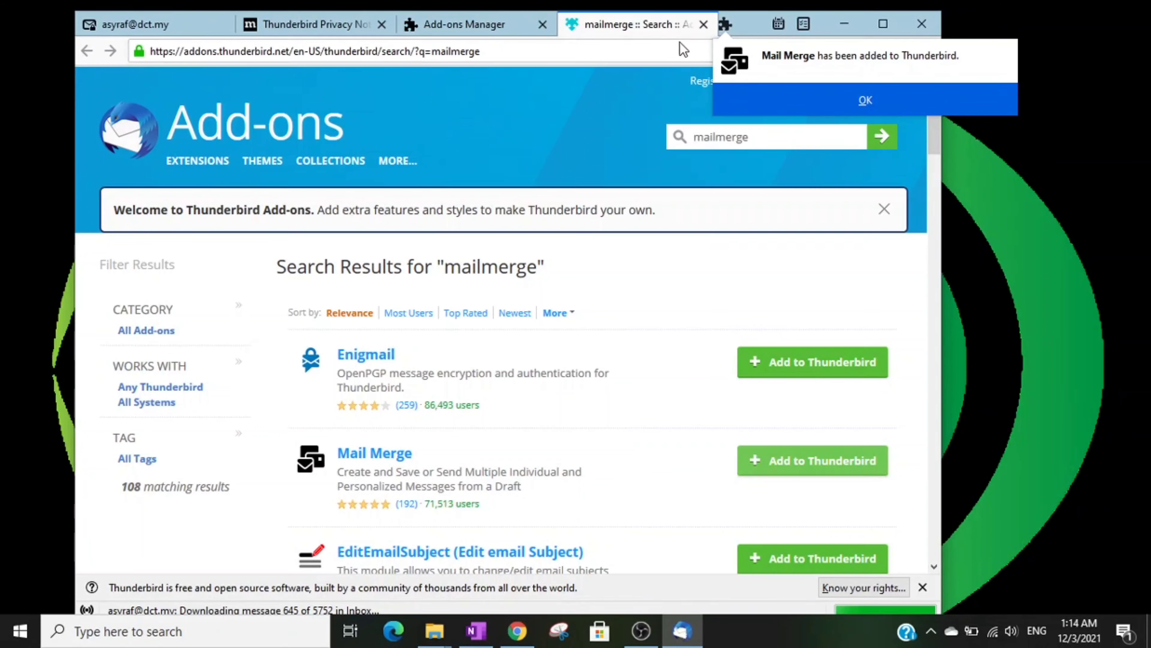
{"action": "left_click", "coordinate": [842, 97]}
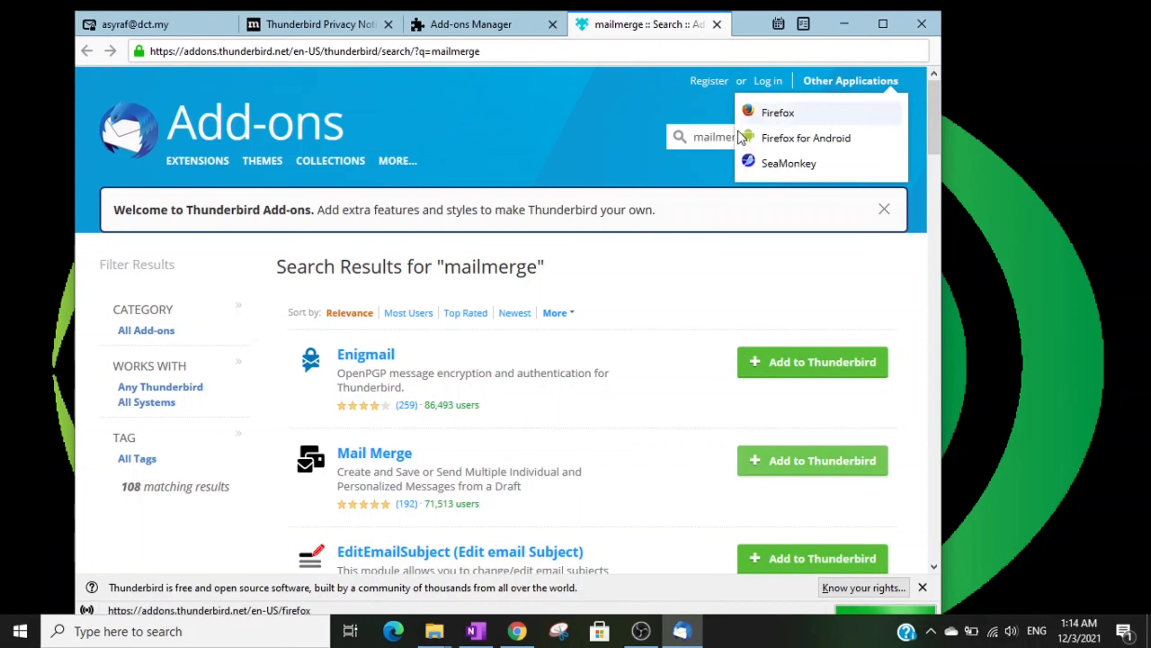
Step: Close the mailmerge search, Add-ons Manager and Privacy Notice tabs
{"action": "left_click", "coordinate": [717, 24]}
{"action": "left_click", "coordinate": [592, 26]}
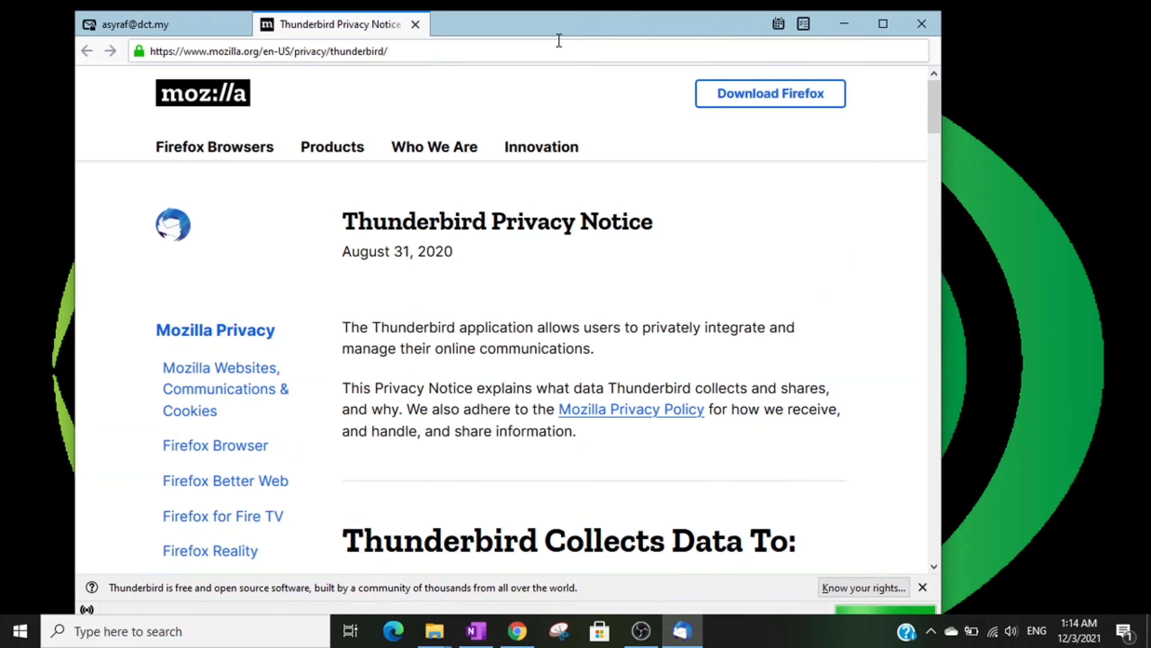
{"action": "left_click", "coordinate": [415, 24]}
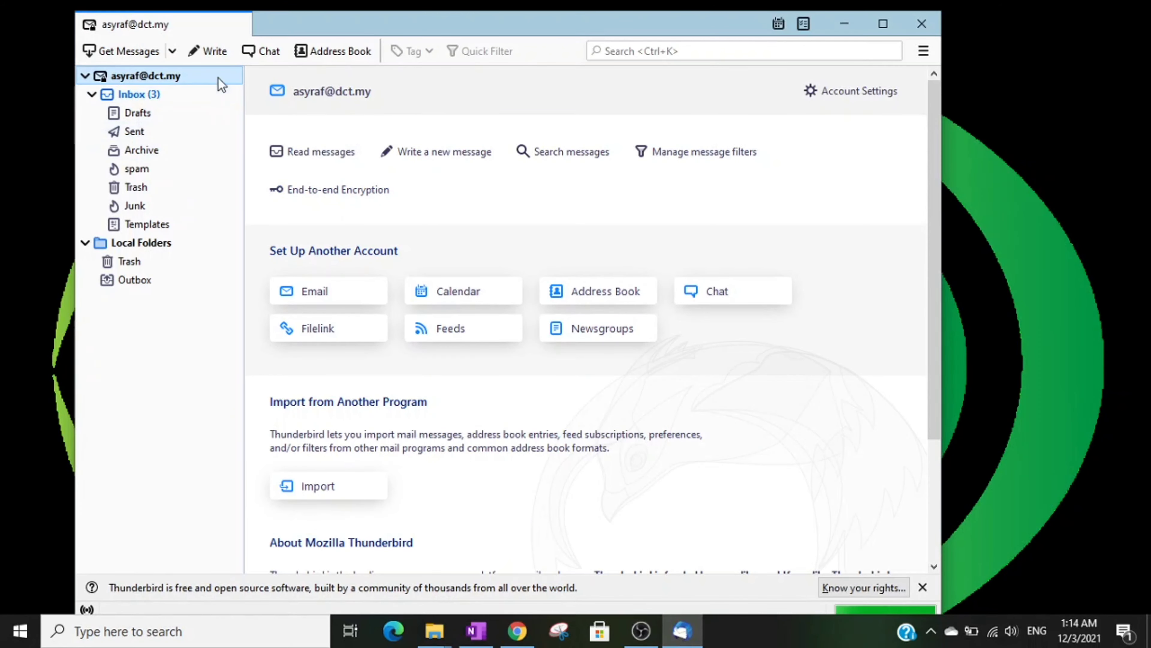
Step: Start a new blank message, then launch Excel for an empty Book1 workbook
{"action": "left_click", "coordinate": [211, 52]}
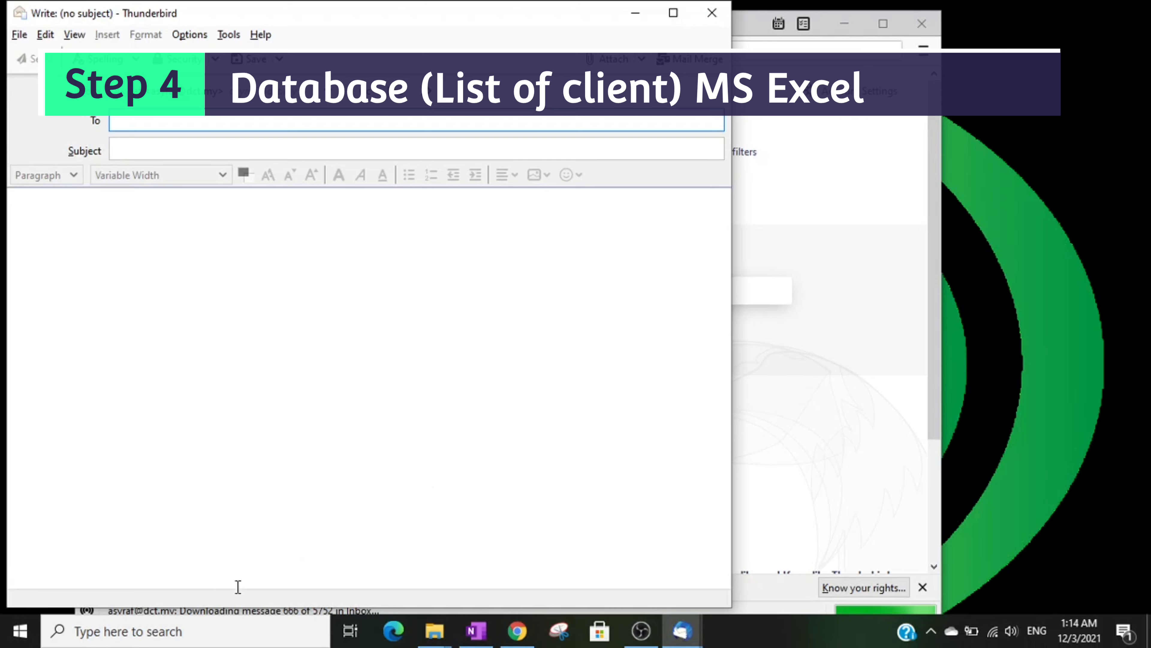
{"action": "left_click", "coordinate": [188, 631]}
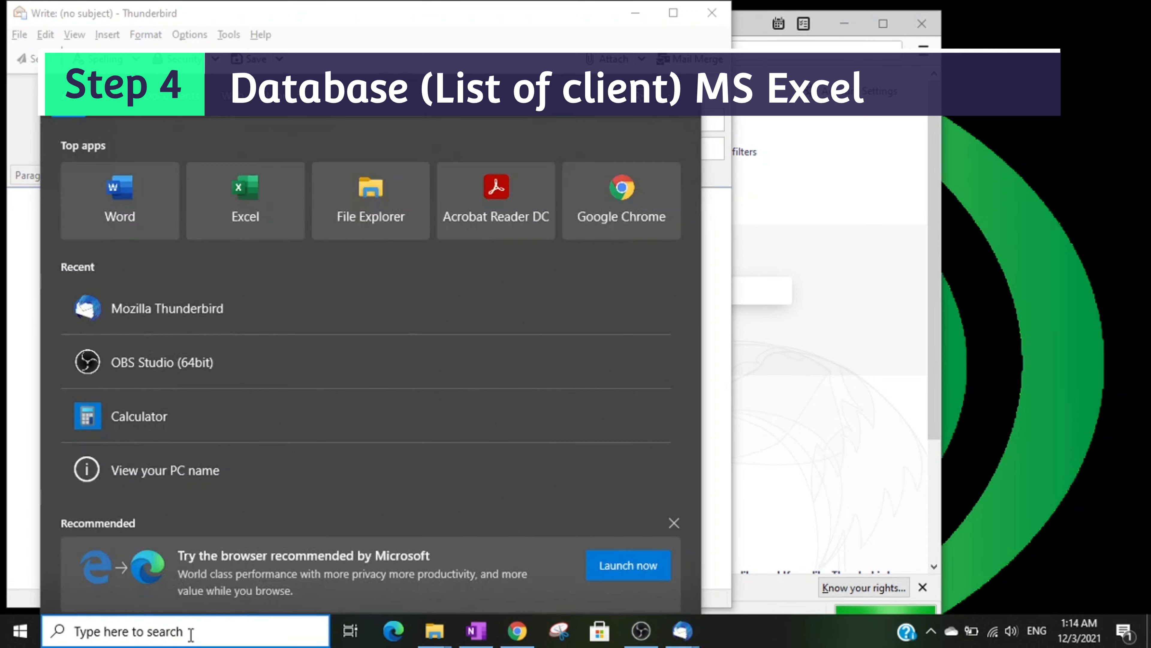
{"action": "type", "text": "excel"}
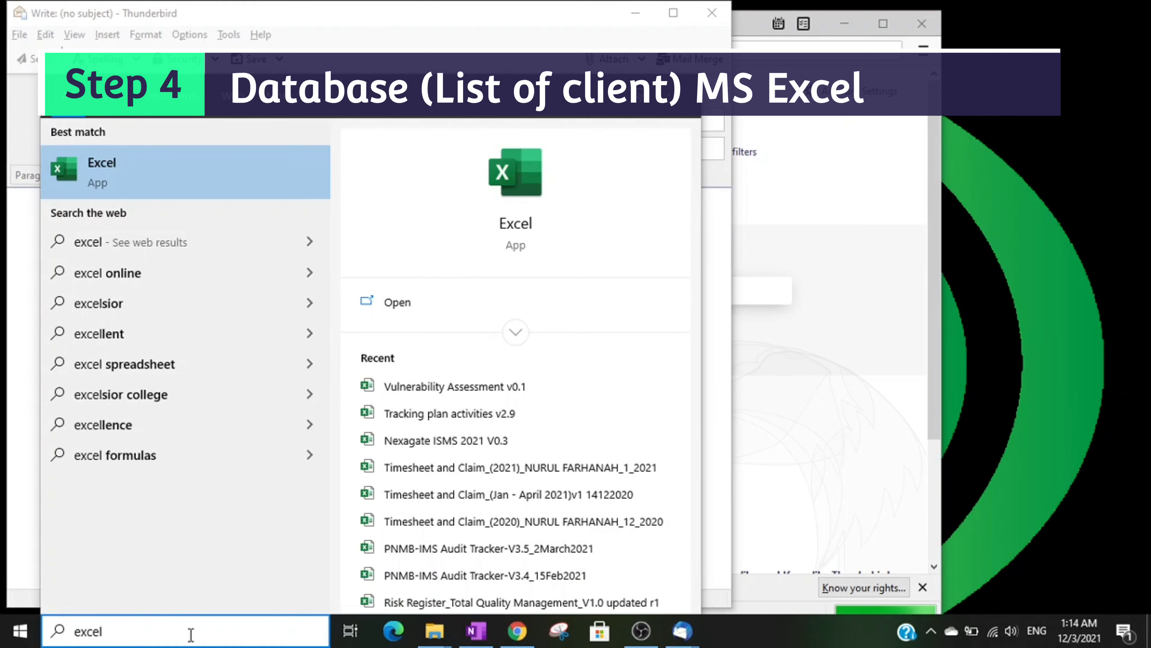
{"action": "key", "text": "Return"}
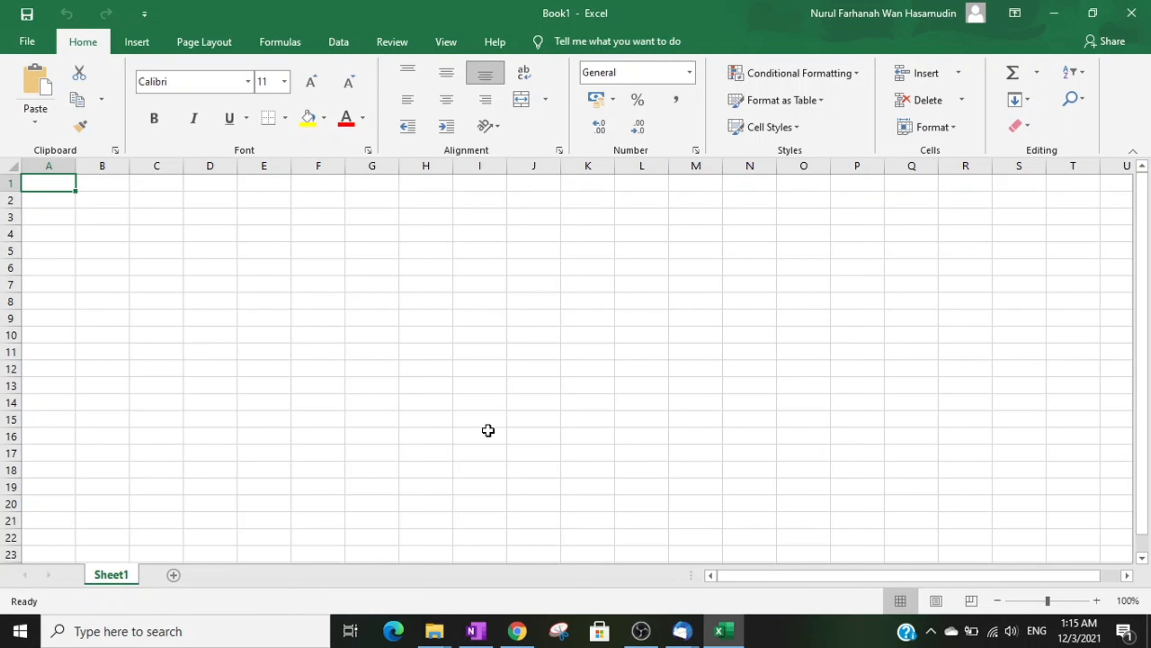
Step: Enter the column headings NAMA in A1 and EMAIL in B1
{"action": "type", "text": "NAMA"}
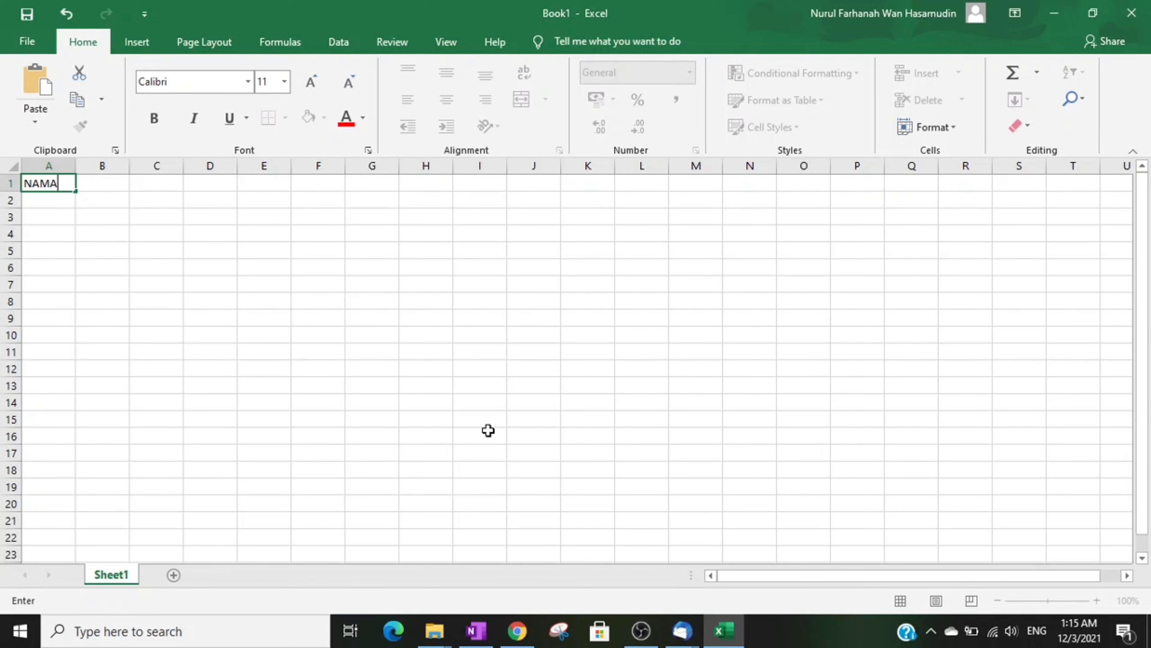
{"action": "key", "text": "Tab"}
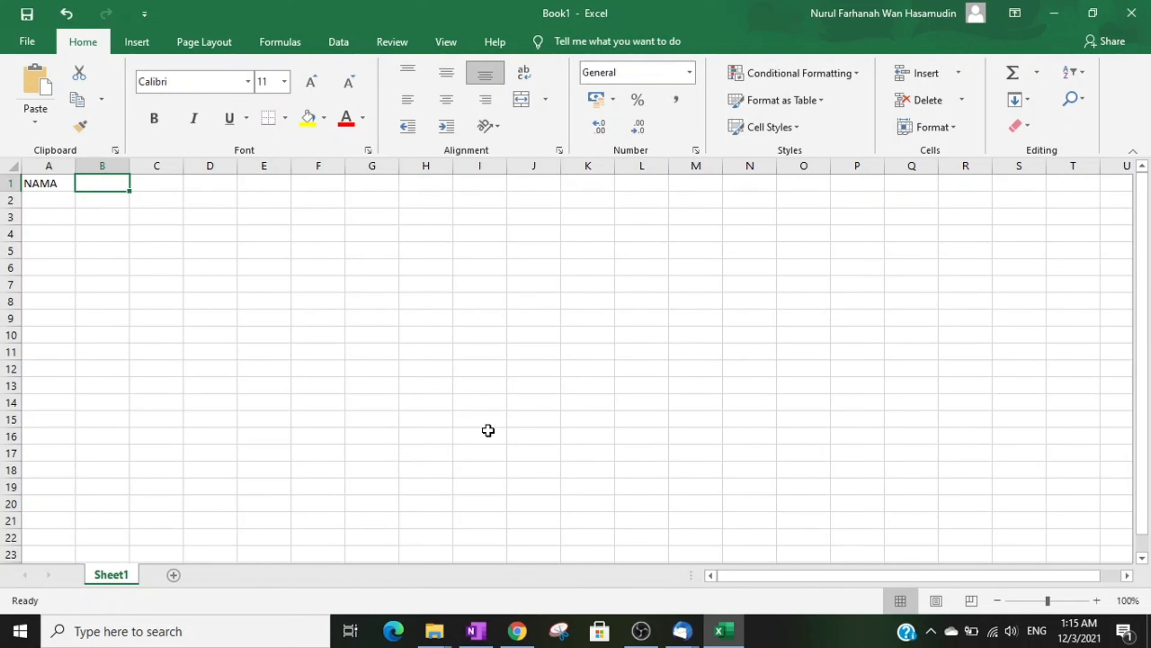
{"action": "type", "text": "EMA"}
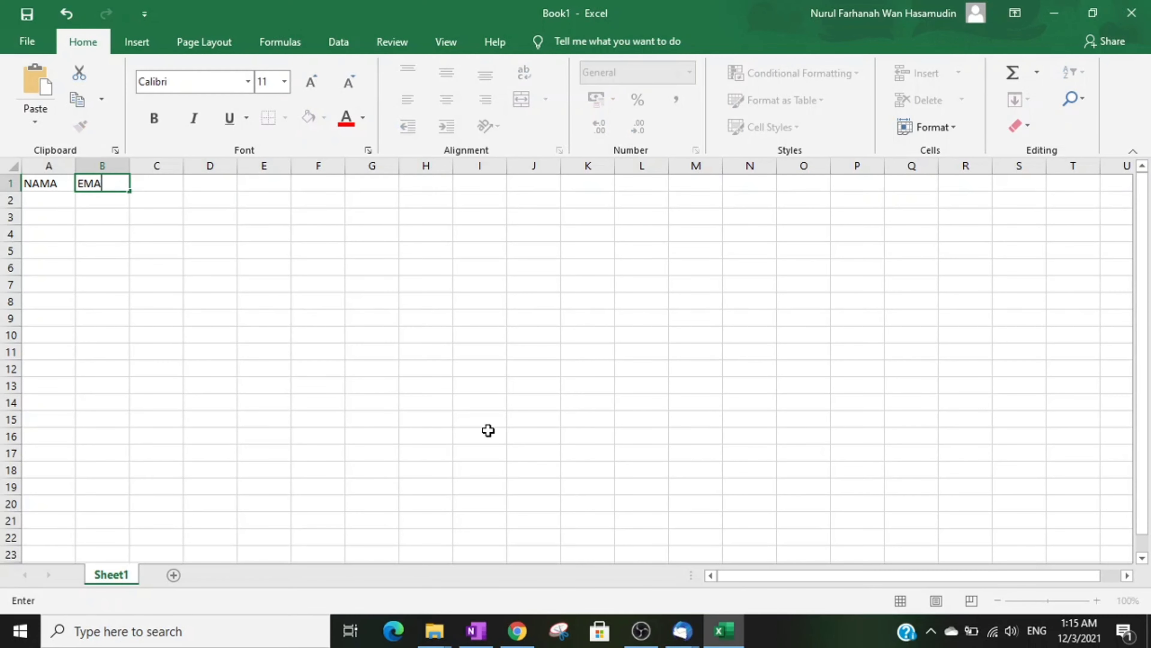
{"action": "type", "text": "IL"}
{"action": "key", "text": "Return"}
{"action": "key", "text": "Left"}
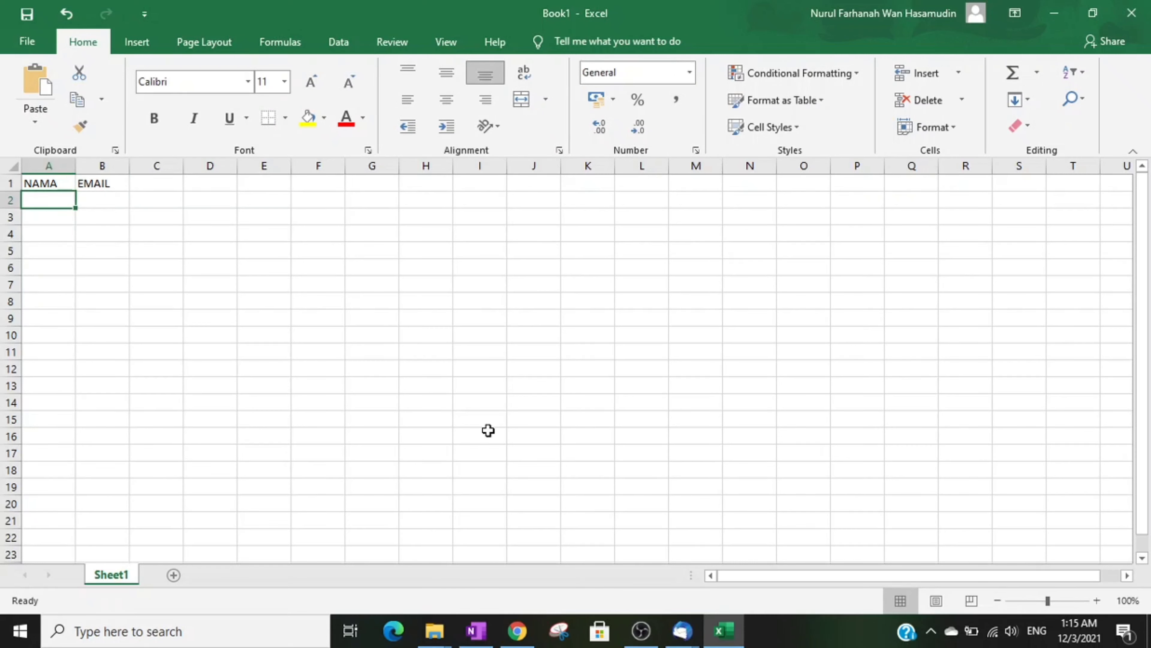
Step: List the four contact names in A2:A5 under NAMA
{"action": "type", "text": "ASYRAF"}
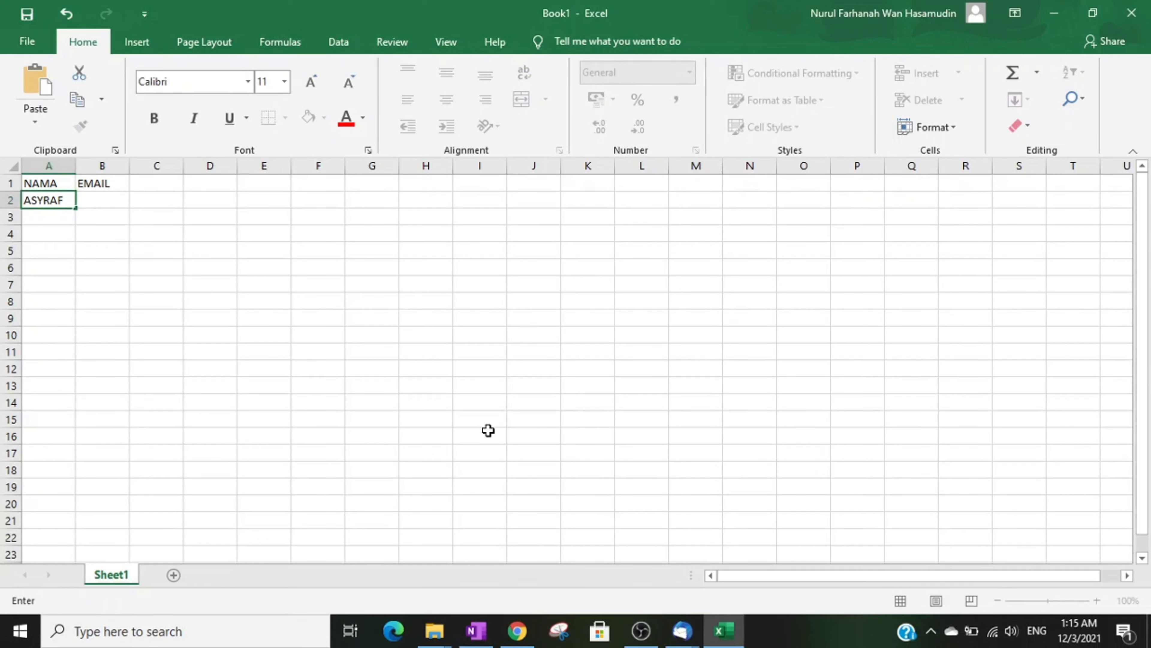
{"action": "key", "text": "Return"}
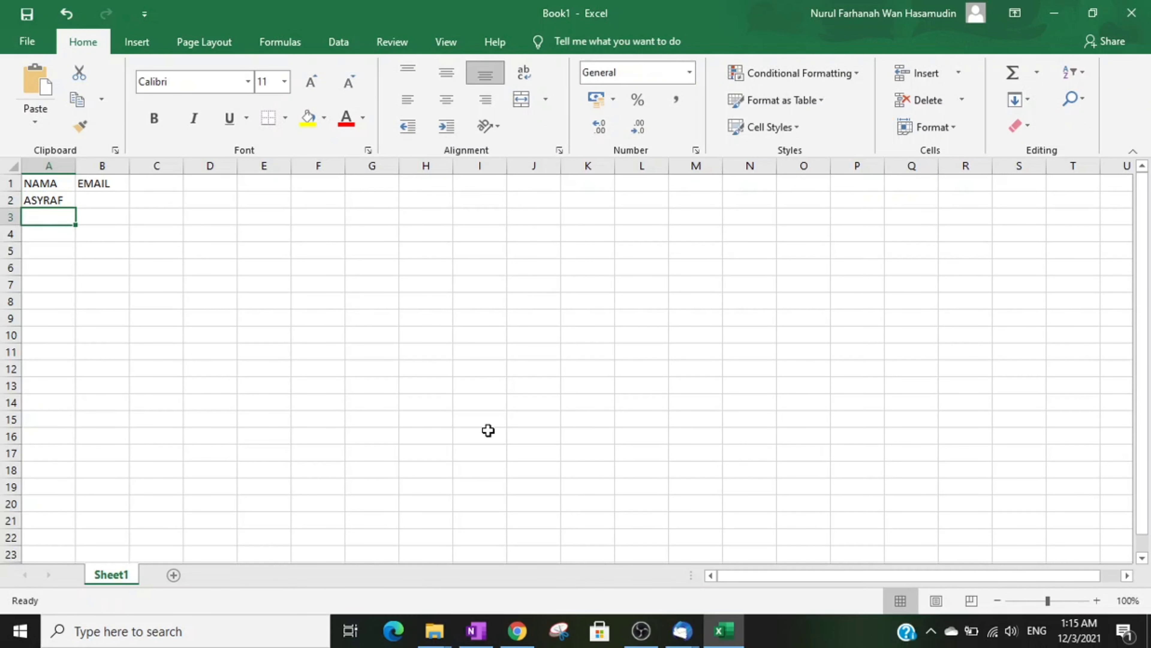
{"action": "type", "text": "ZAIDI"}
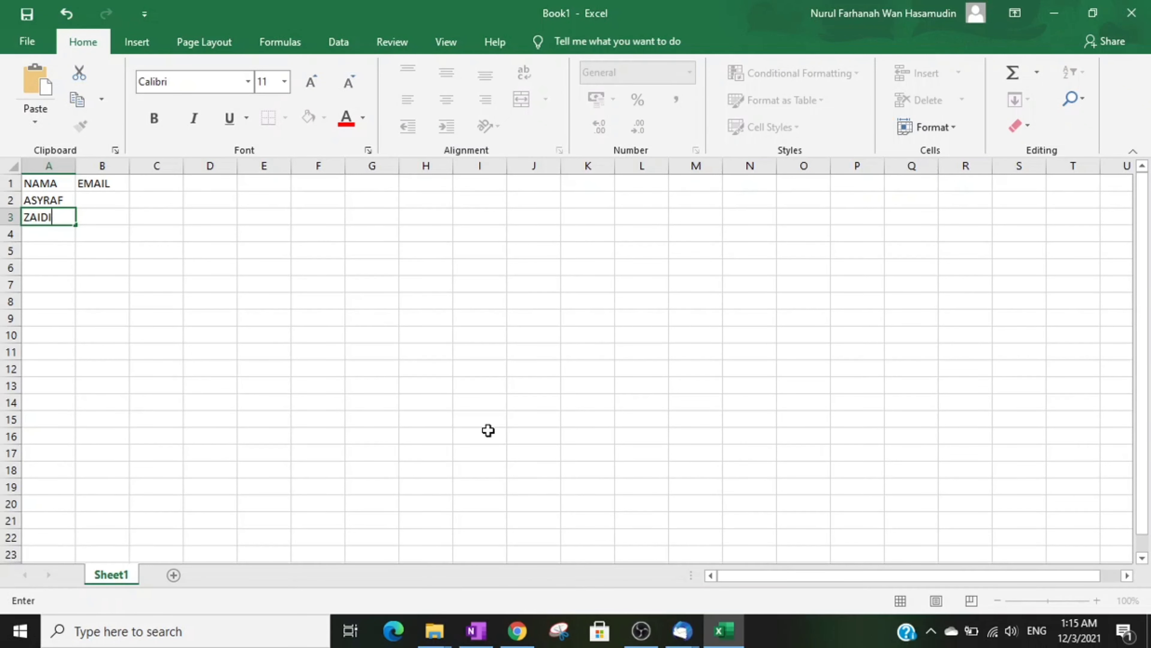
{"action": "key", "text": "Return"}
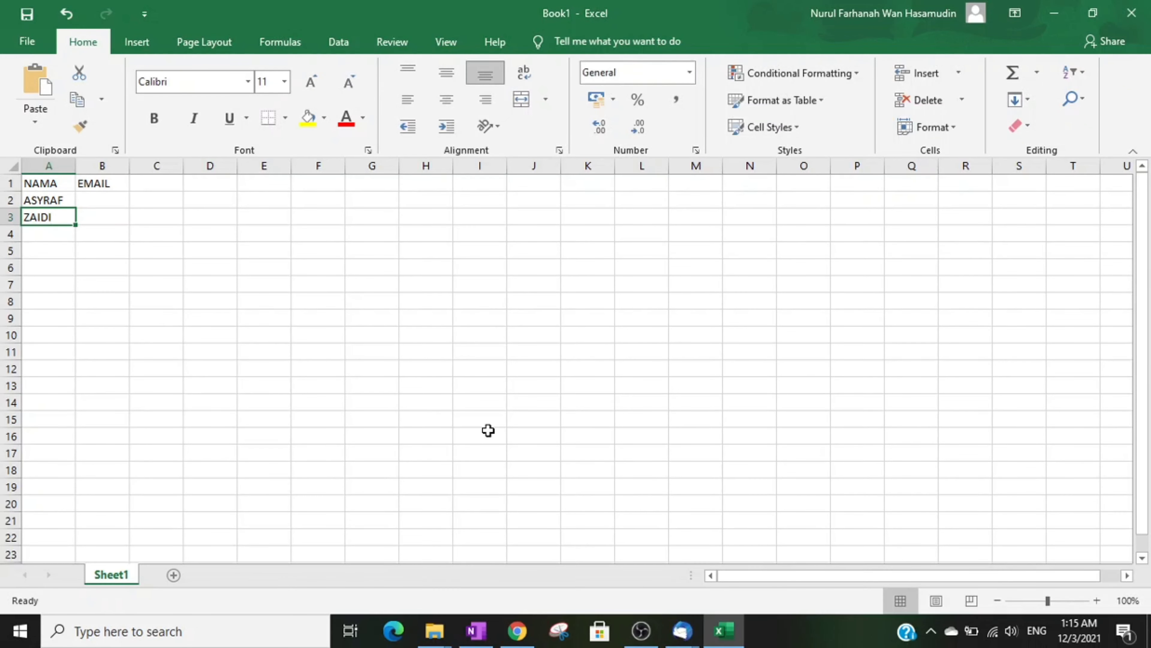
{"action": "type", "text": "KHAIRUL"}
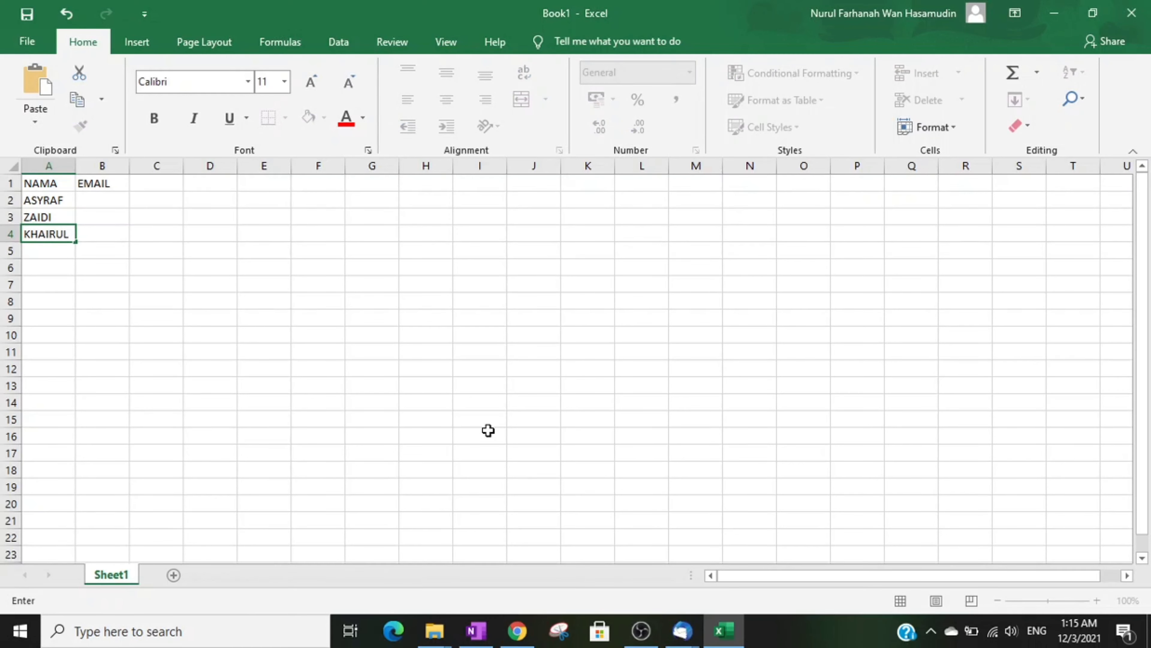
{"action": "key", "text": "Return"}
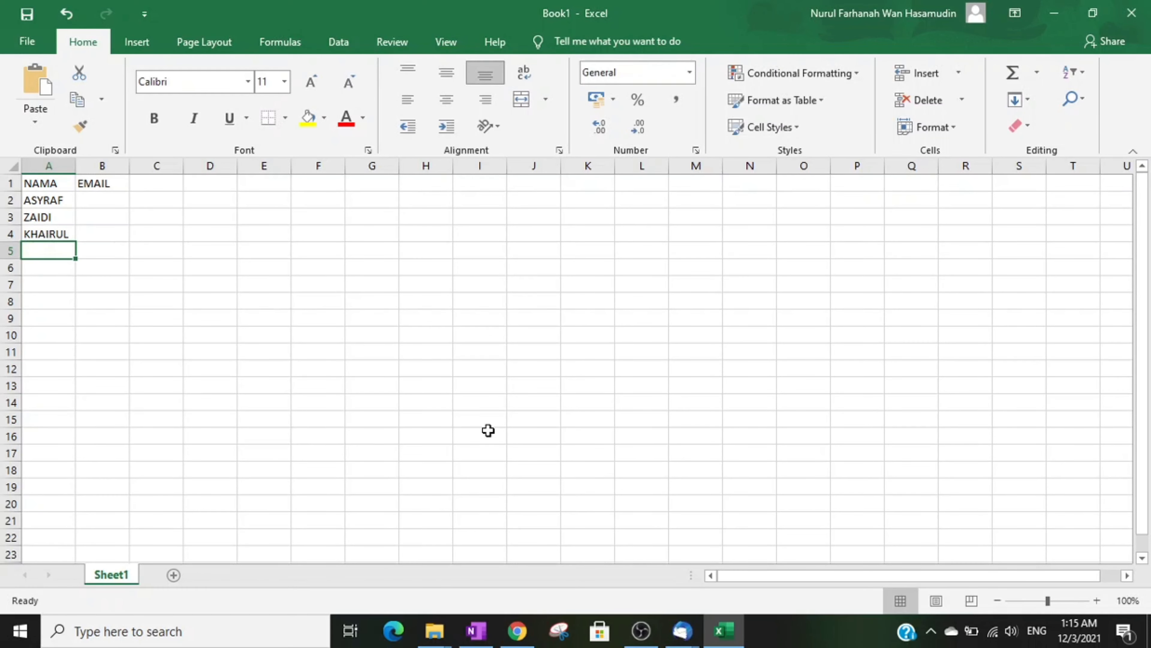
{"action": "type", "text": "RAHIMAH"}
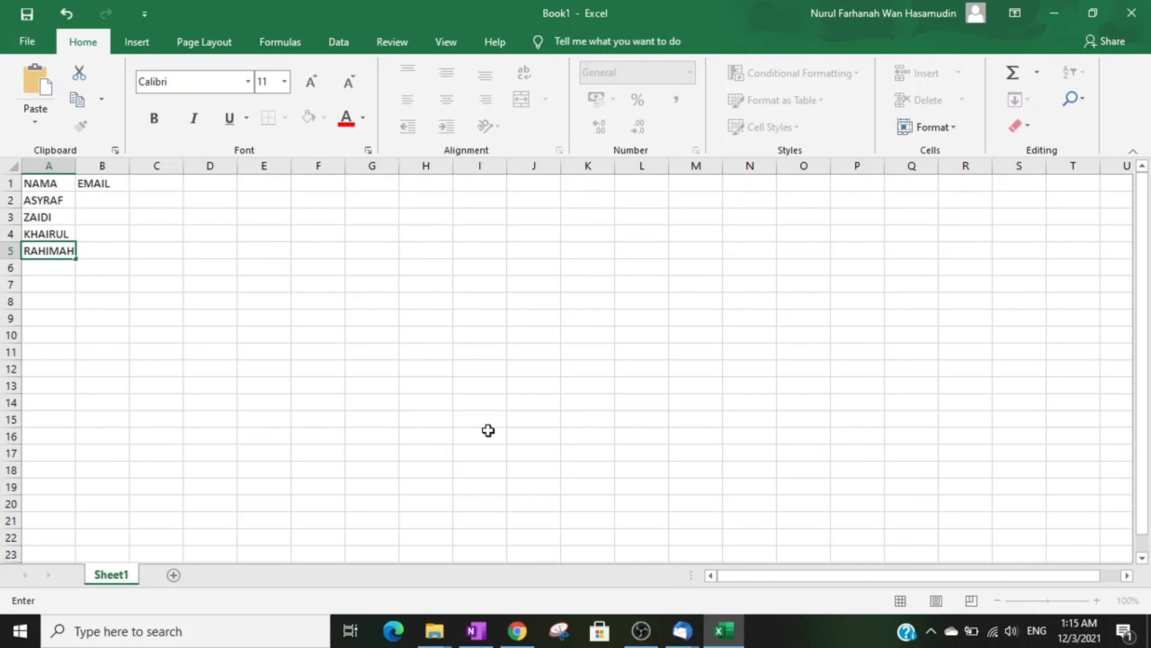
Step: Enter each contact's e-mail address in B2:B5 and autofit column B to fit them
{"action": "left_click", "coordinate": [99, 201]}
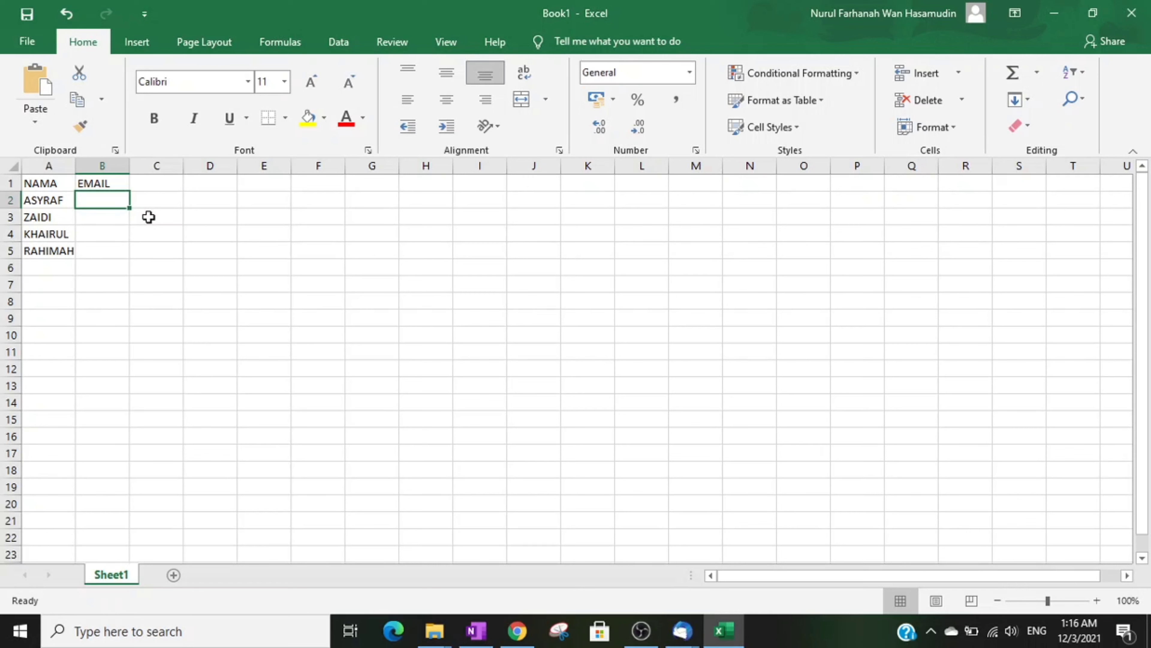
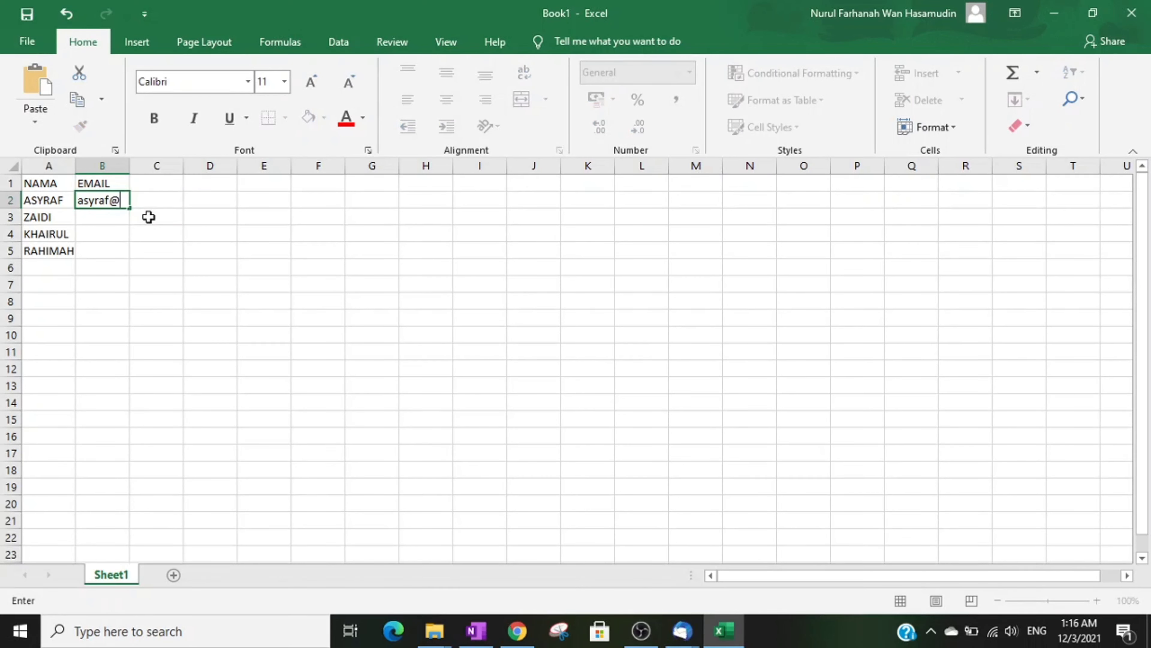
{"action": "key", "text": "Return"}
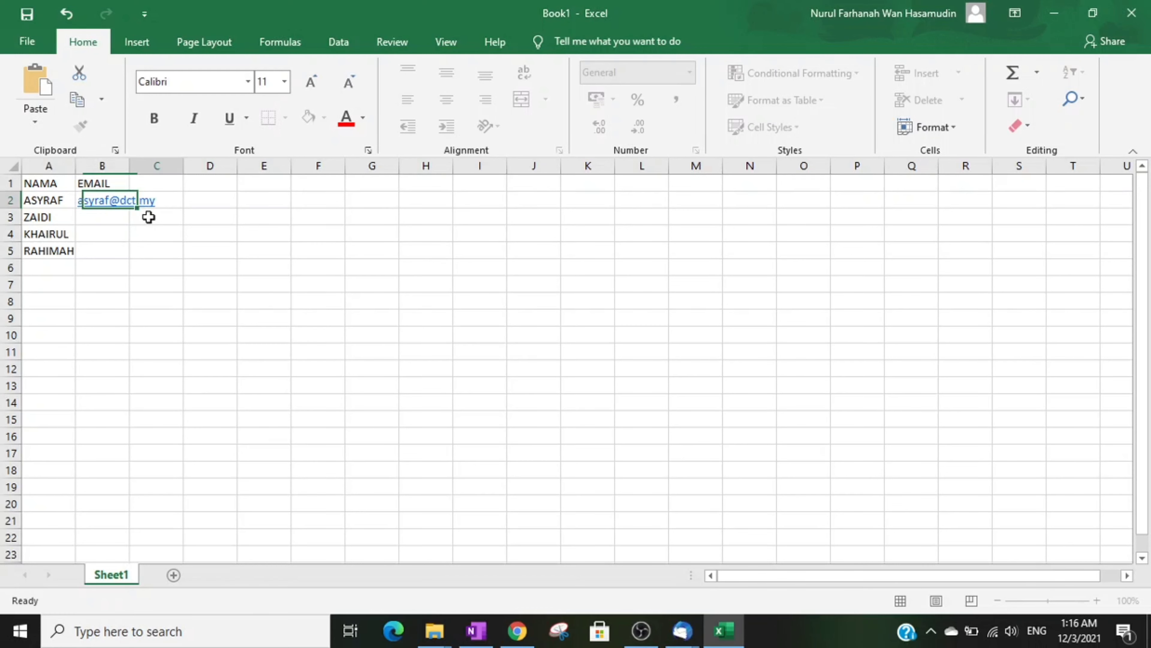
{"action": "left_click", "coordinate": [111, 216]}
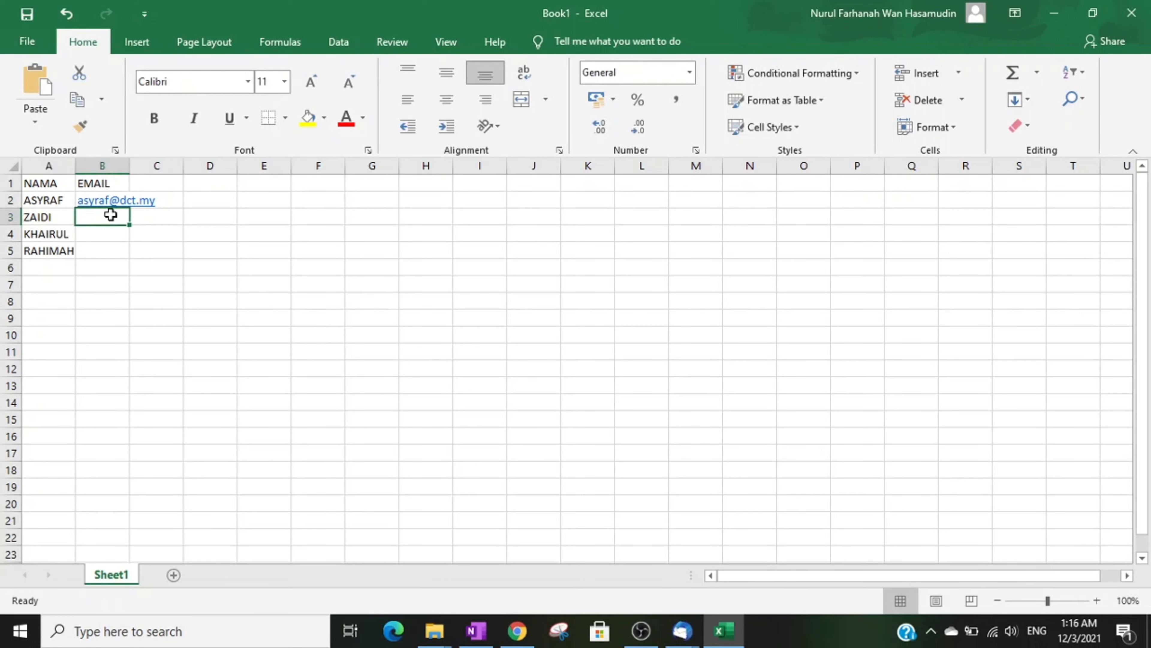
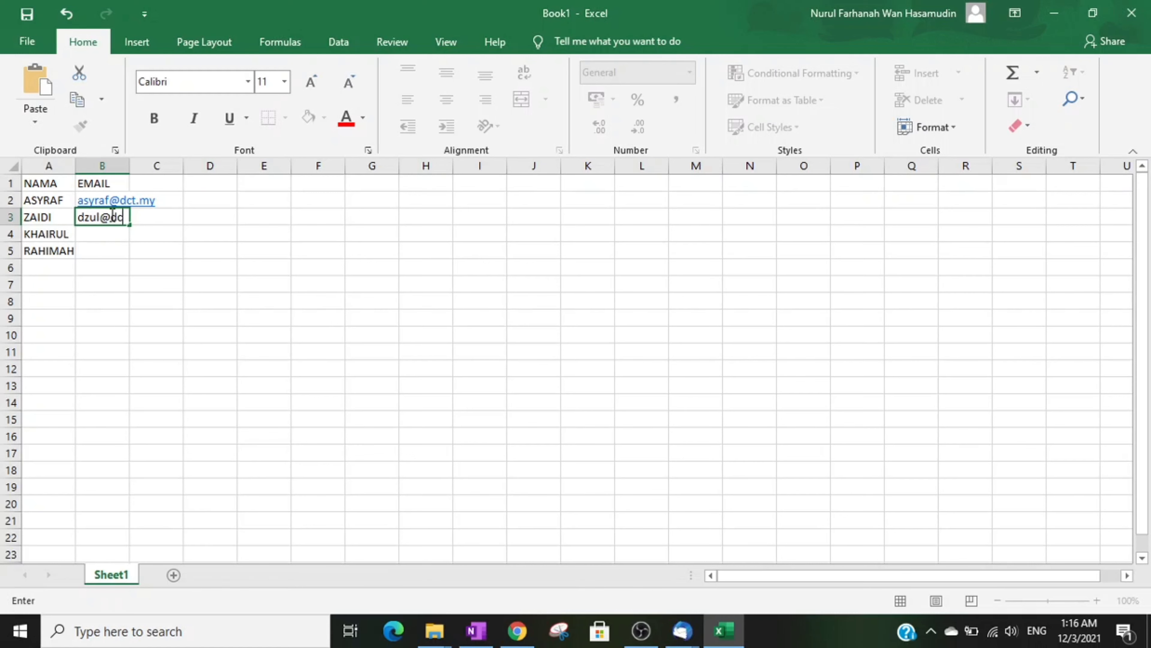
{"action": "left_click", "coordinate": [116, 237]}
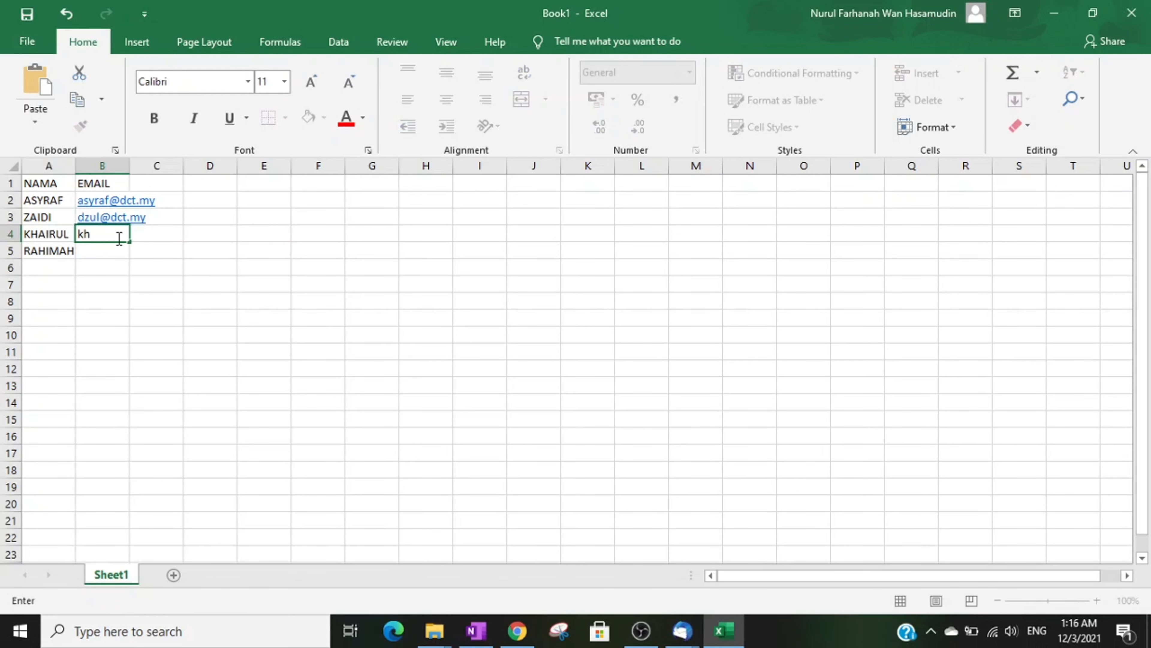
{"action": "left_click", "coordinate": [124, 250]}
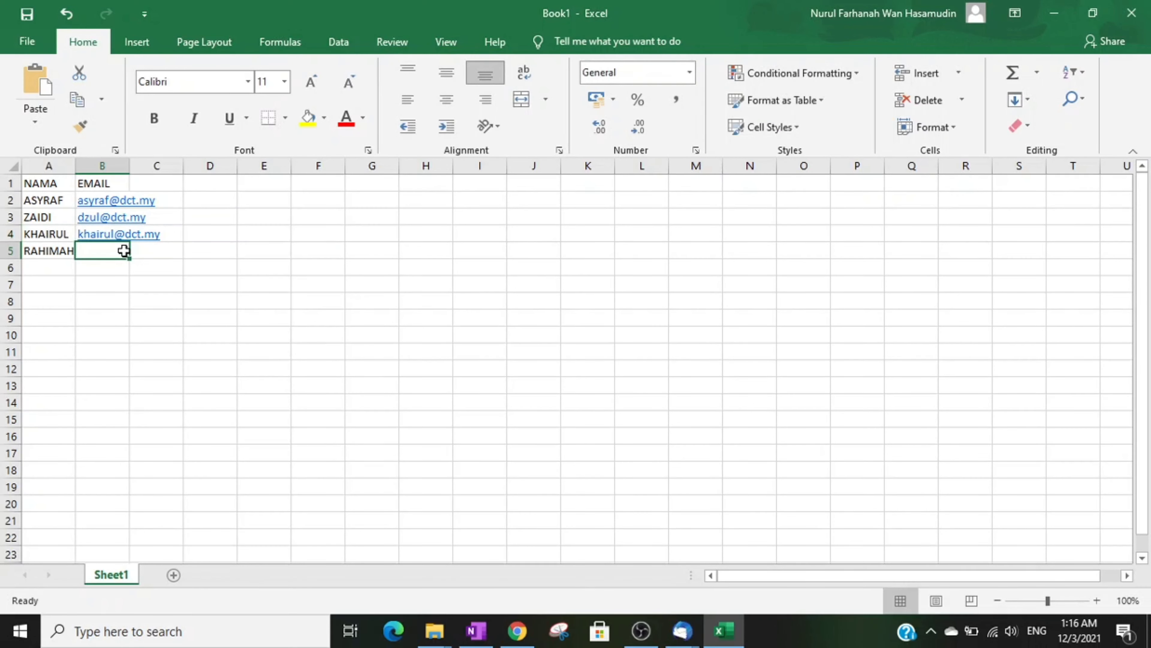
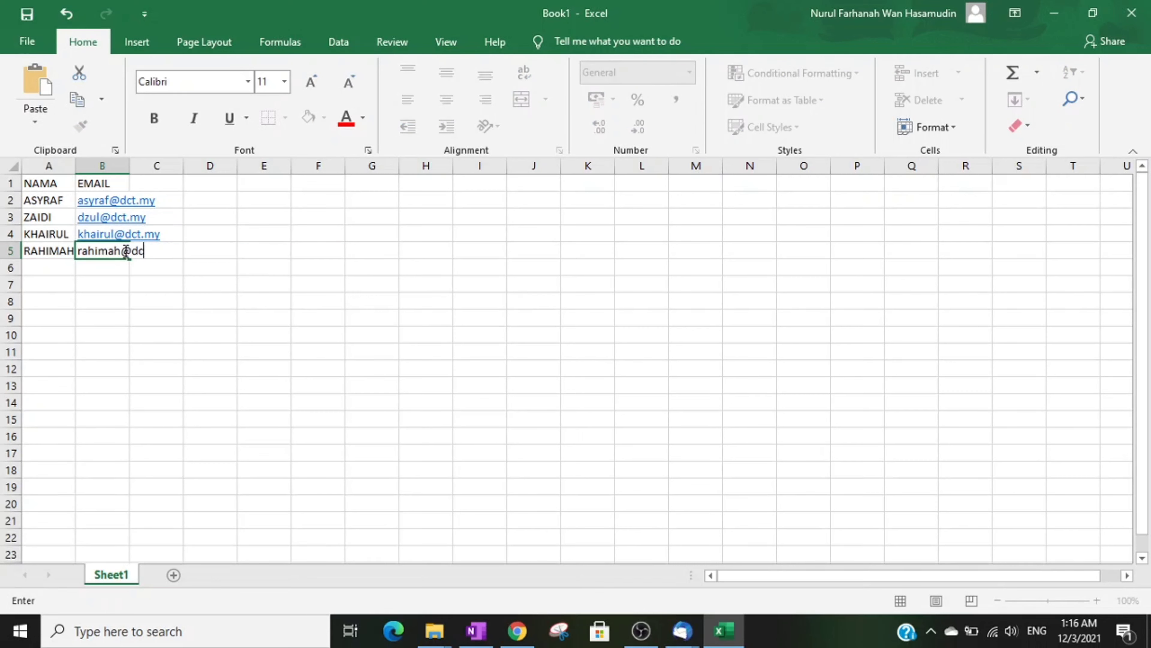
{"action": "left_click", "coordinate": [126, 272]}
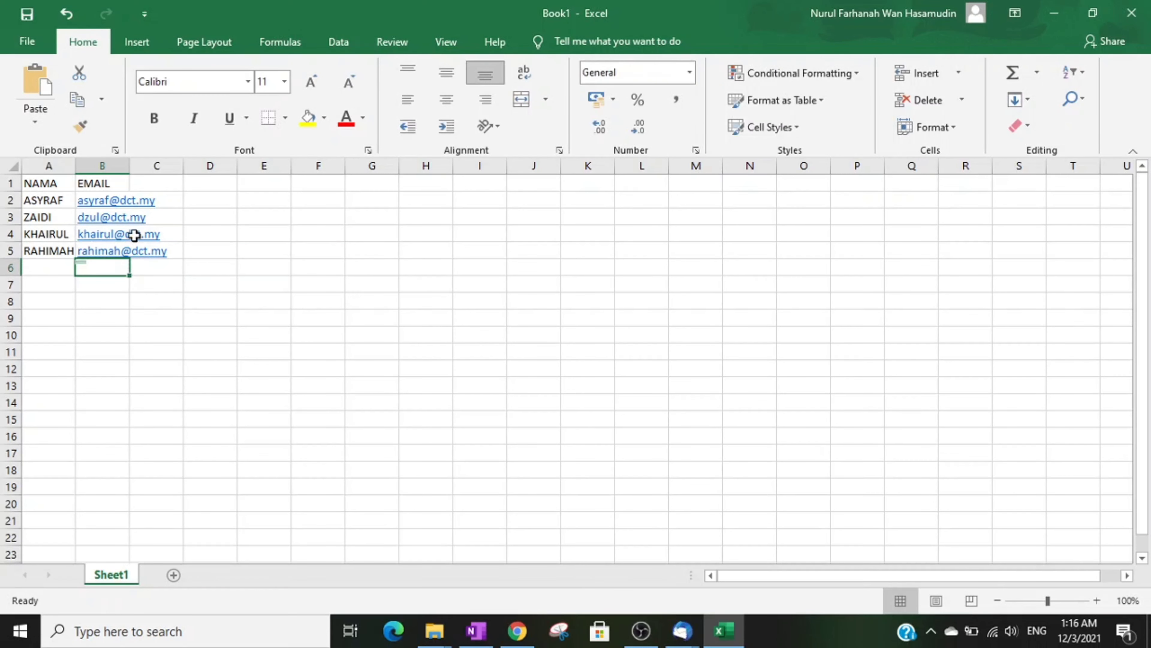
{"action": "double_click", "coordinate": [129, 169]}
{"action": "left_click", "coordinate": [260, 281]}
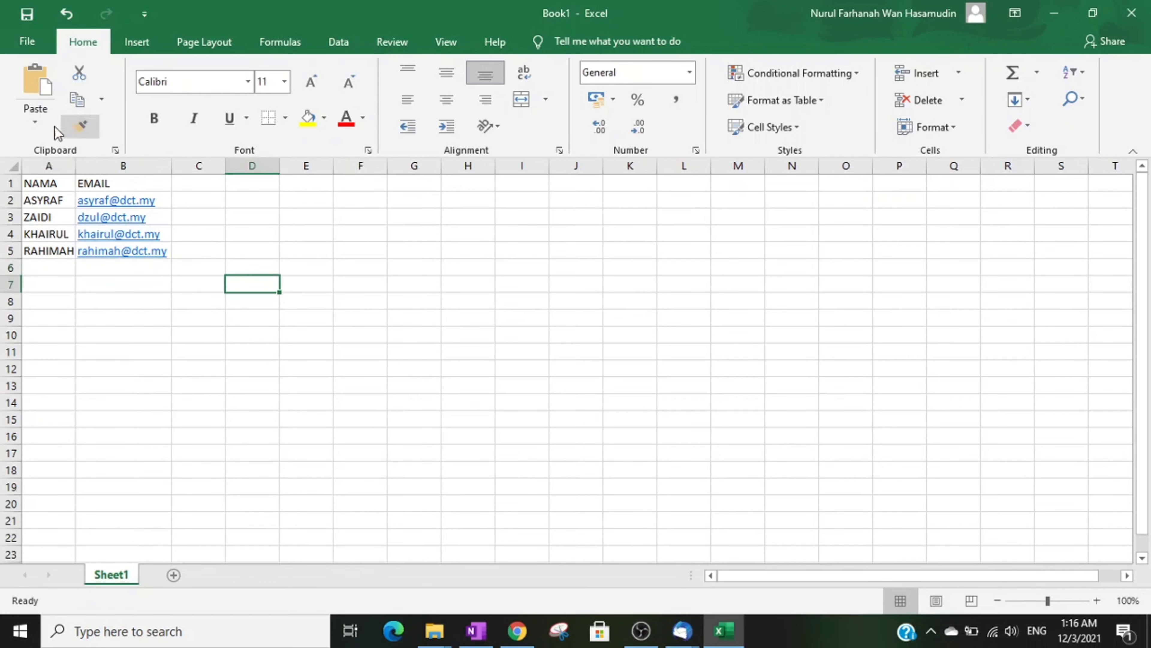
Step: In Excel's Save As, pick the Downloads folder and enter the file name 'test-tutorial mail merge'
{"action": "left_click", "coordinate": [26, 43]}
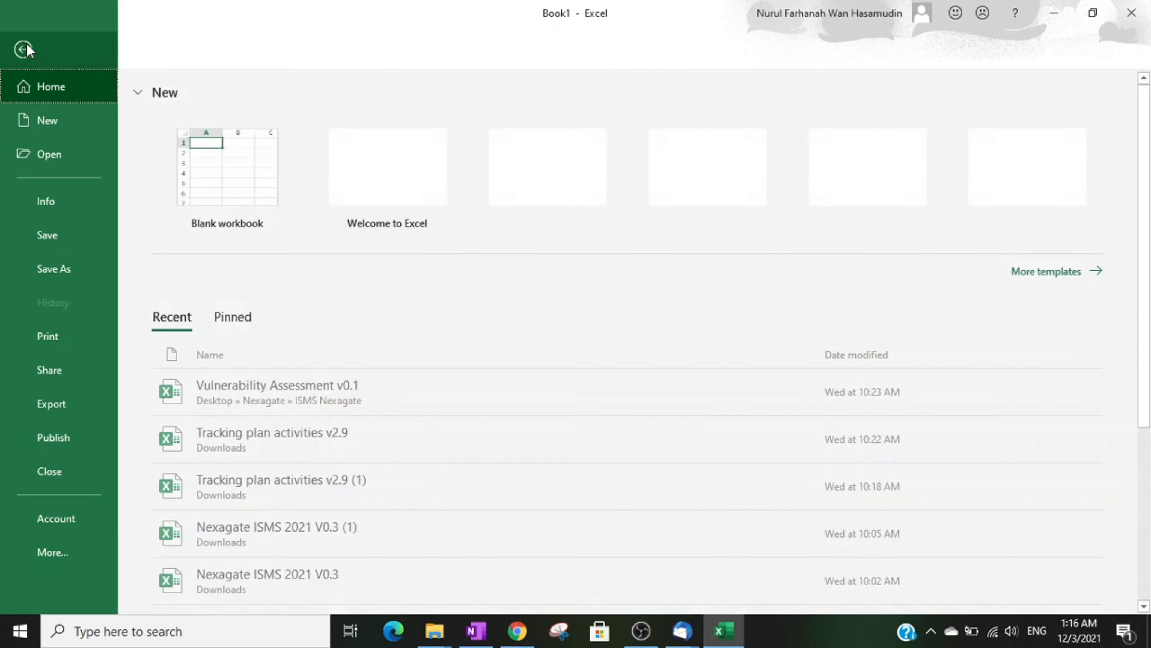
{"action": "left_click", "coordinate": [64, 268]}
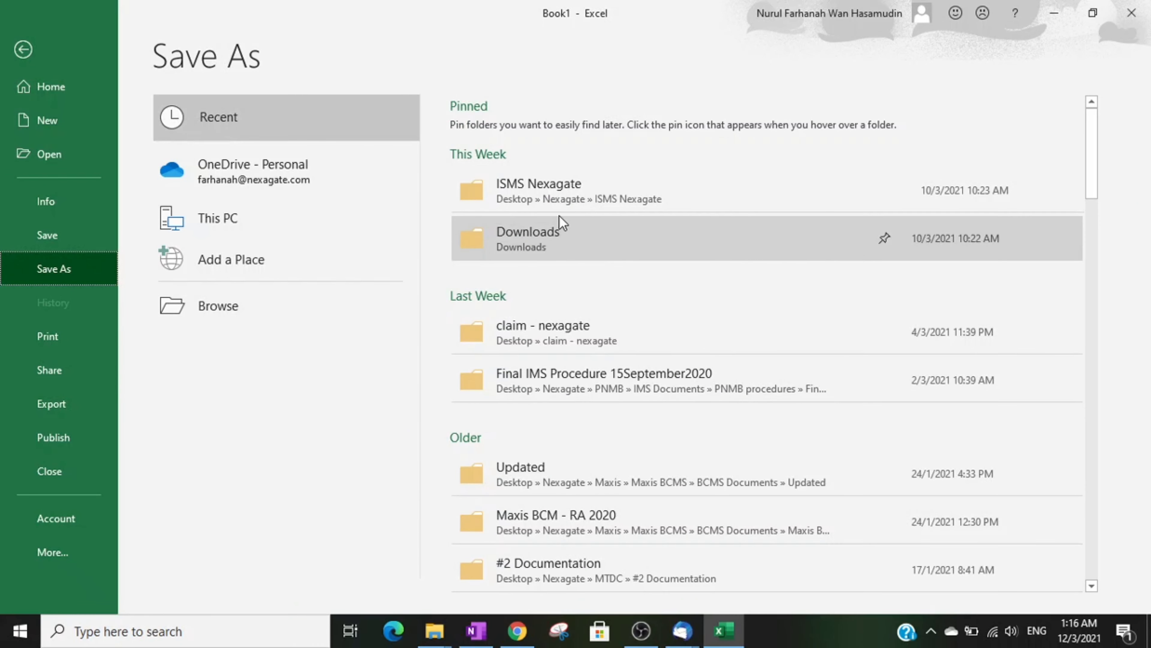
{"action": "left_click", "coordinate": [554, 243]}
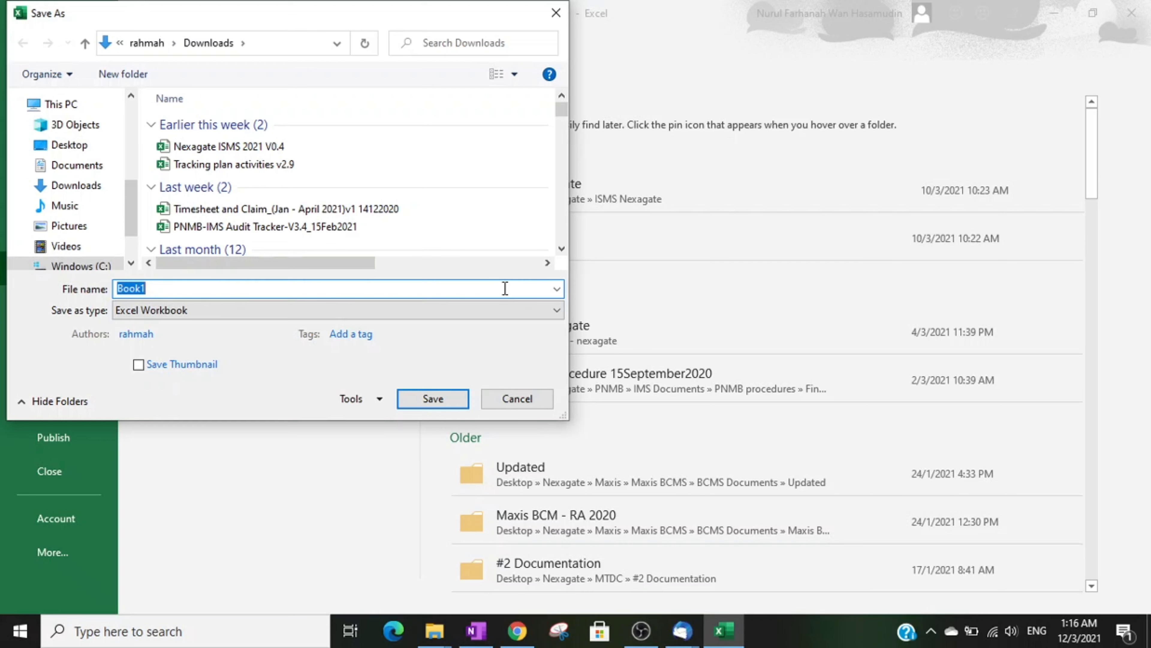
{"action": "type", "text": "test"}
{"action": "type", "text": "-tuto"}
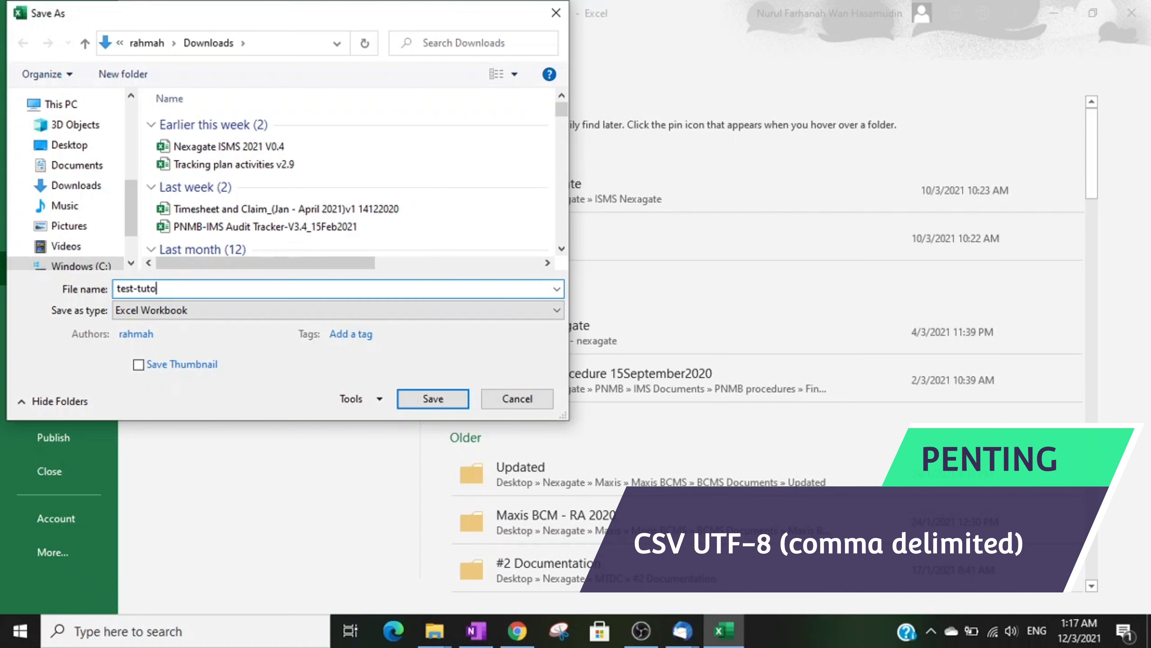
{"action": "type", "text": "rial mail merge"}
Step: Save the contact list to Downloads as CSV UTF-8 (Comma delimited), keeping the CSV format at the warning
{"action": "left_click", "coordinate": [474, 315]}
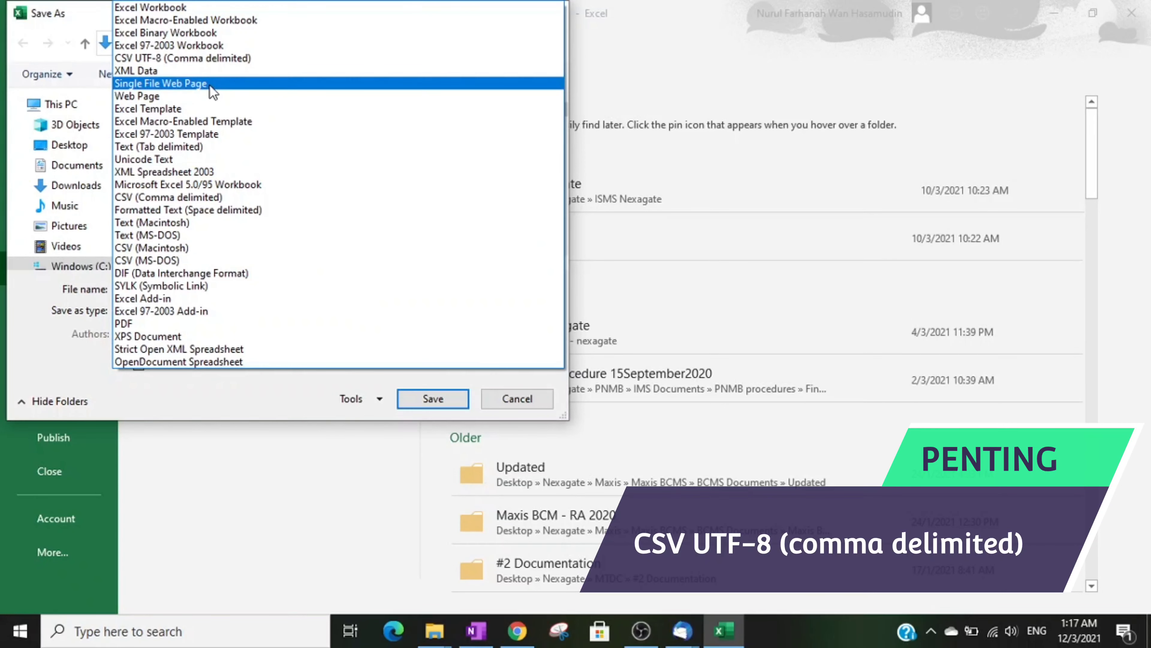
{"action": "left_click", "coordinate": [214, 61]}
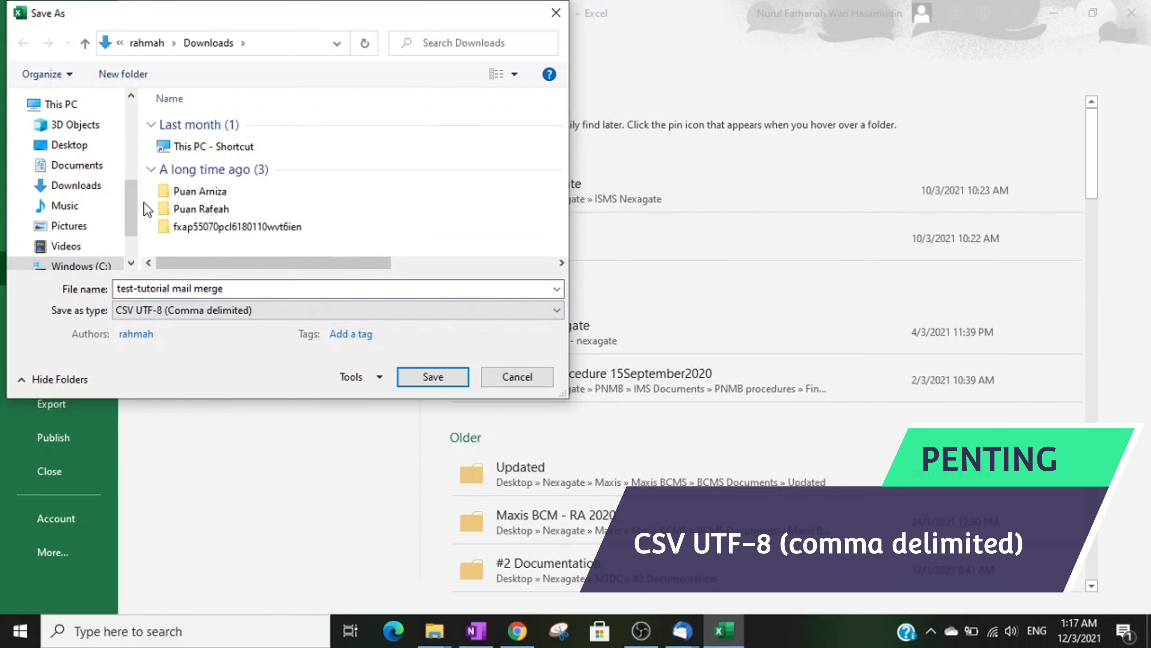
{"action": "left_click_drag", "start_coordinate": [129, 184], "coordinate": [123, 122]}
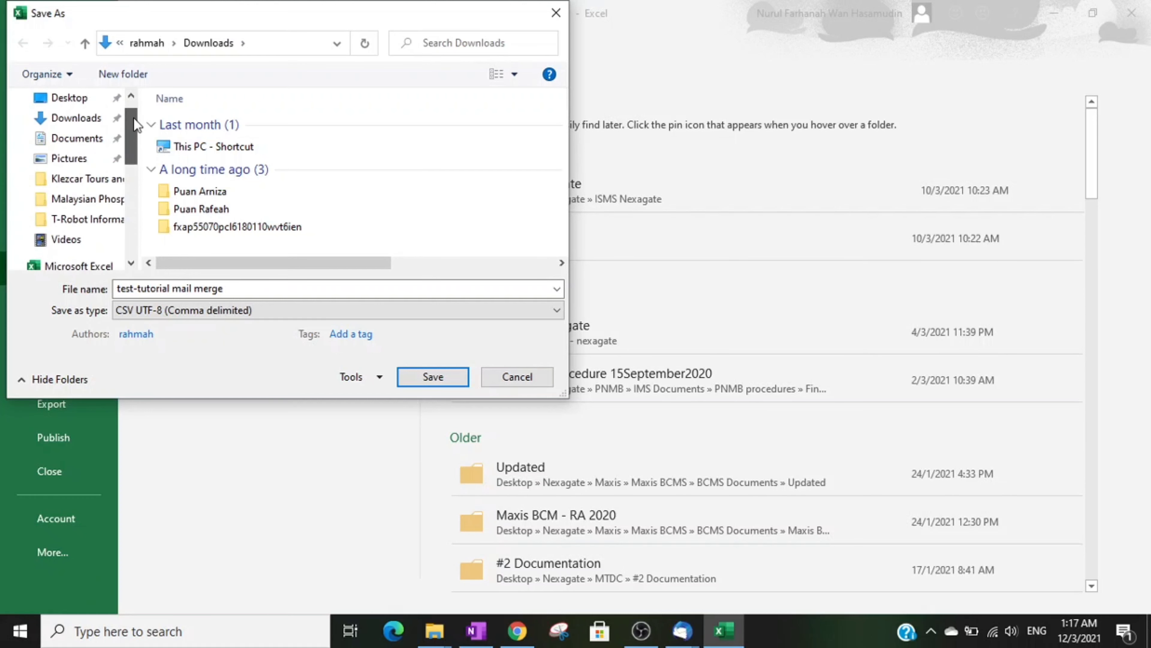
{"action": "left_click", "coordinate": [89, 122]}
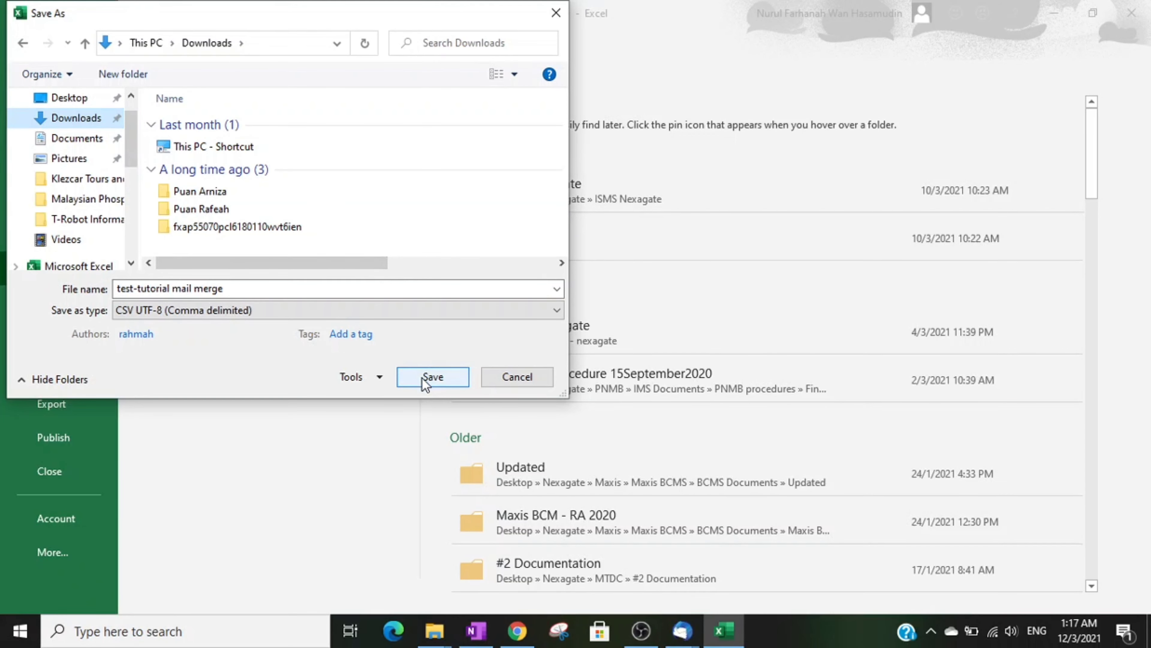
{"action": "left_click", "coordinate": [432, 377]}
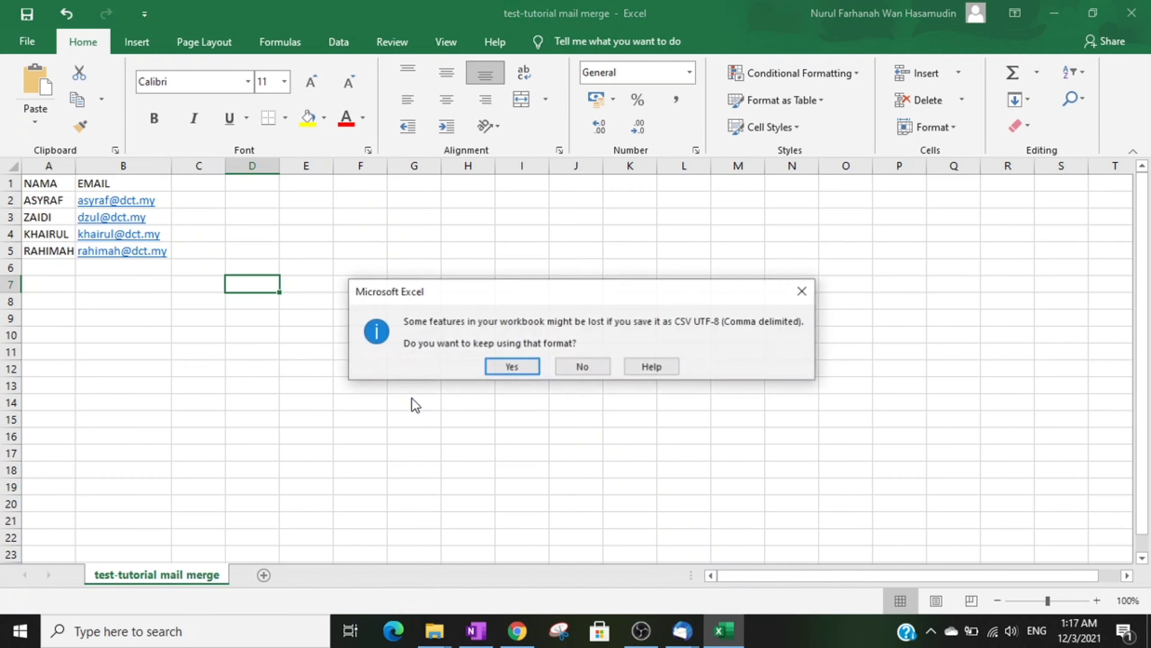
{"action": "left_click", "coordinate": [511, 367]}
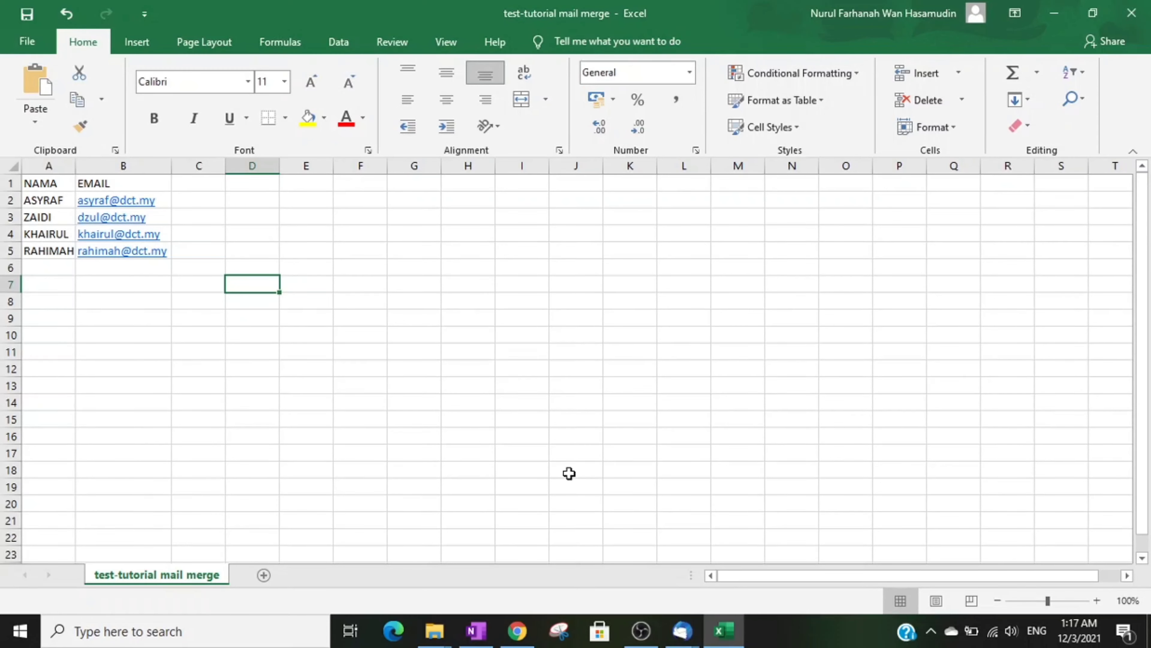
Step: Return to the blank Thunderbird message and add {{EMAIL}} as its recipient
{"action": "left_click", "coordinate": [688, 641]}
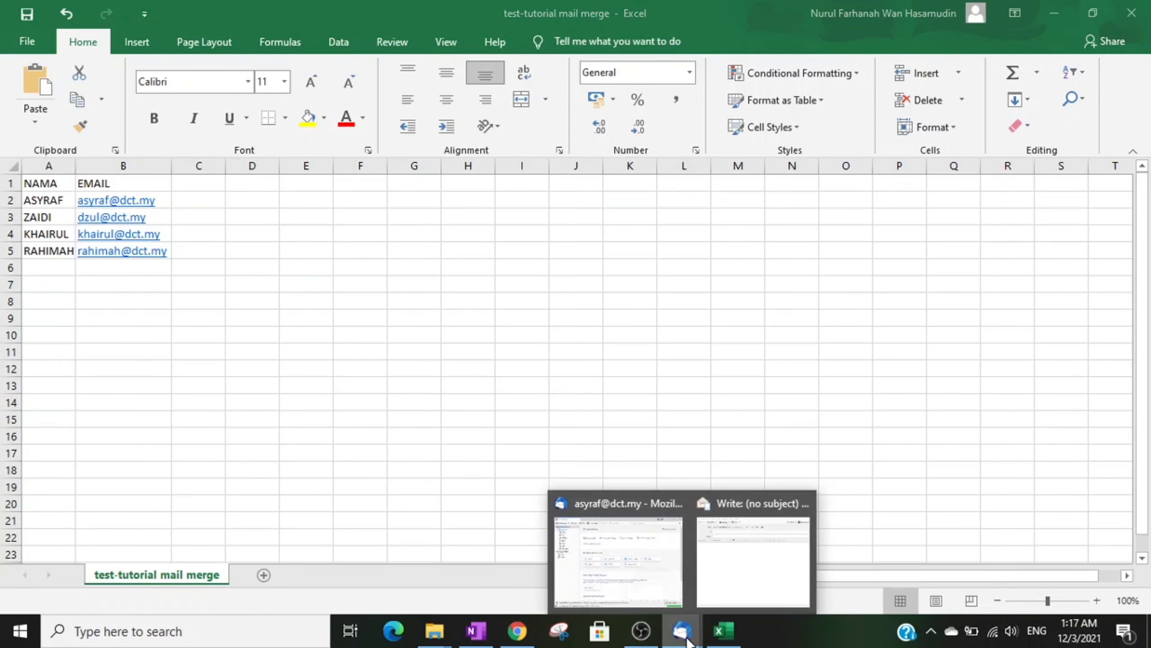
{"action": "mouse_move", "coordinate": [727, 595]}
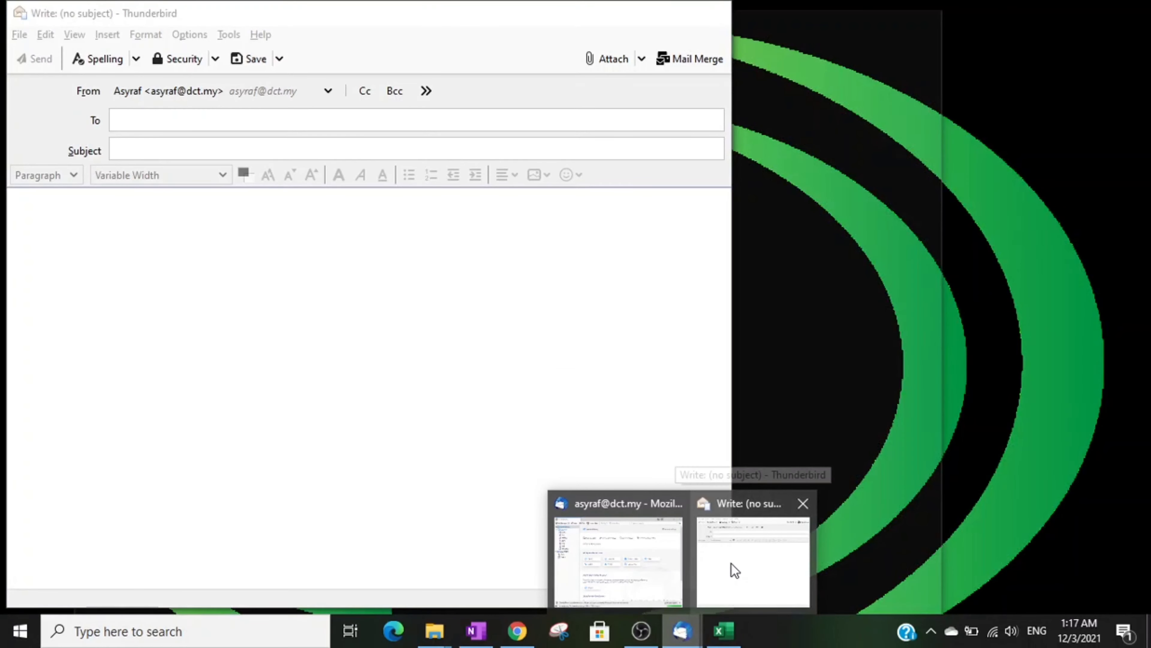
{"action": "left_click", "coordinate": [731, 565]}
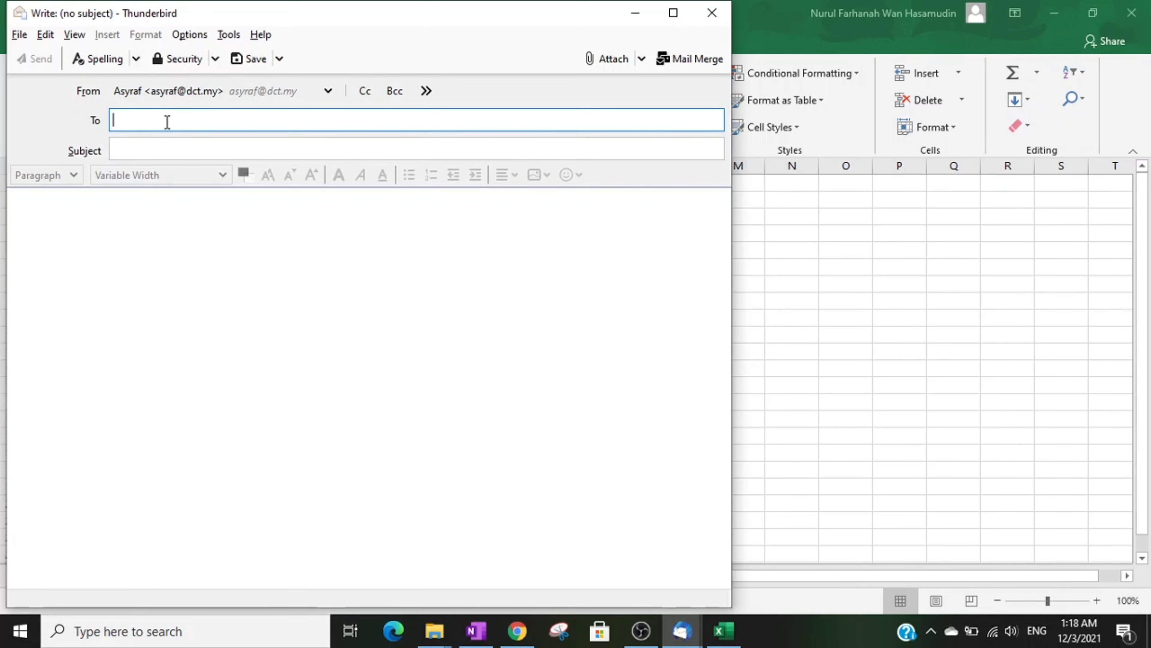
{"action": "type", "text": "{{"}
{"action": "left_click_drag", "start_coordinate": [482, 16], "coordinate": [786, 13]}
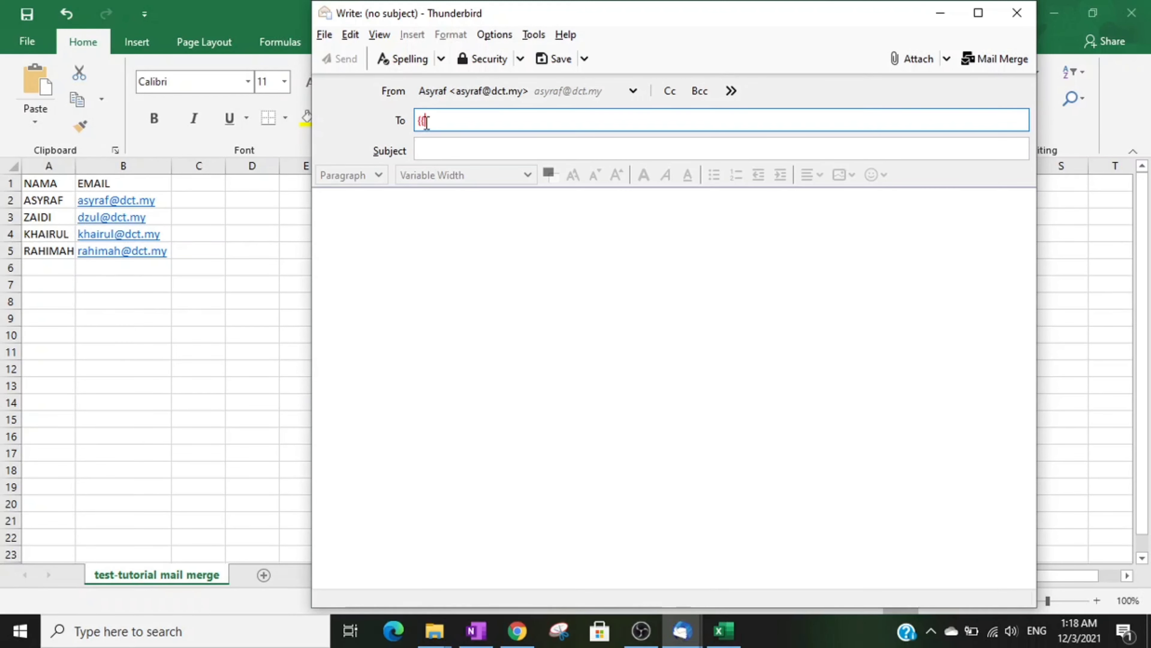
{"action": "type", "text": "EMAIL"}
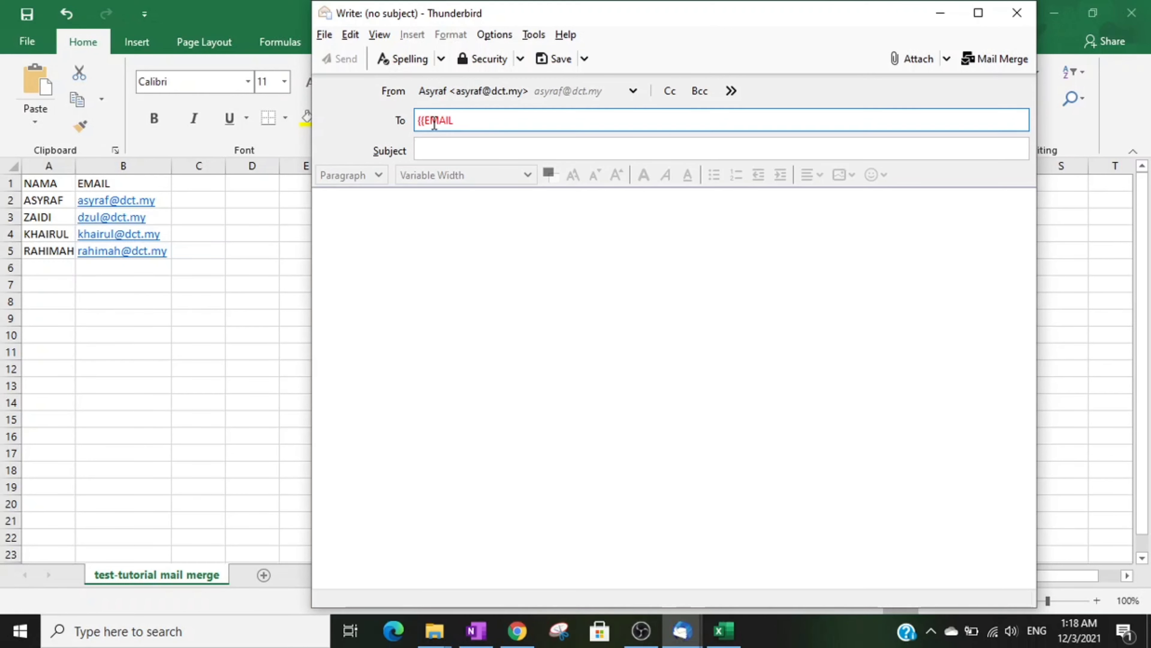
{"action": "type", "text": "}}"}
{"action": "key", "text": "Return"}
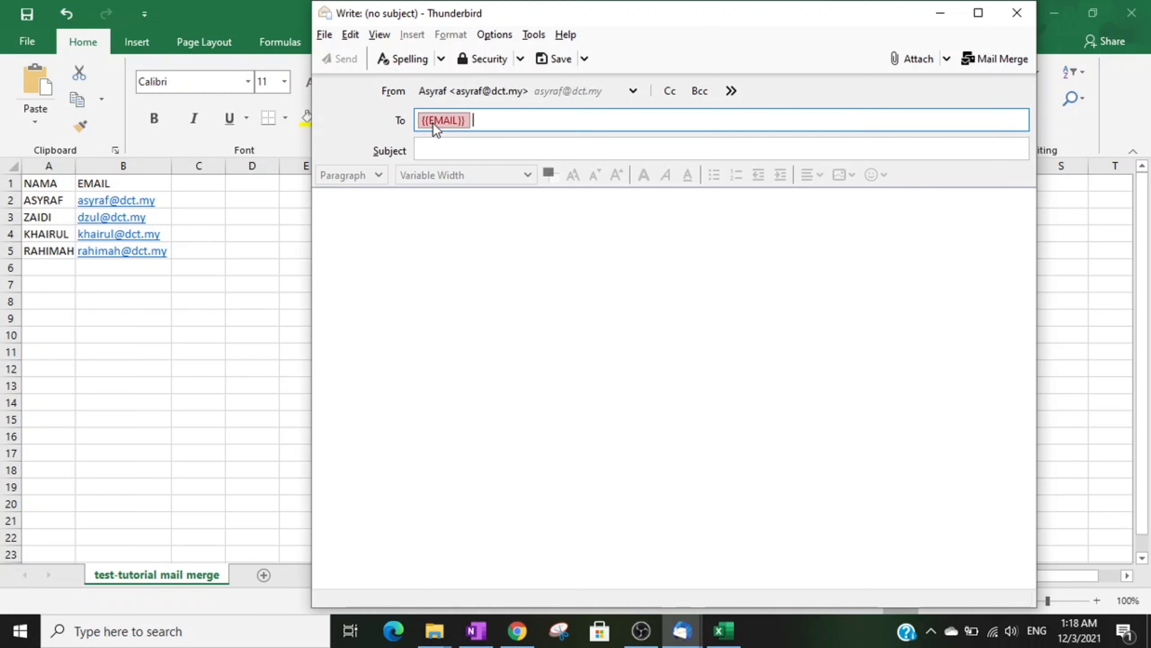
{"action": "left_click", "coordinate": [452, 150]}
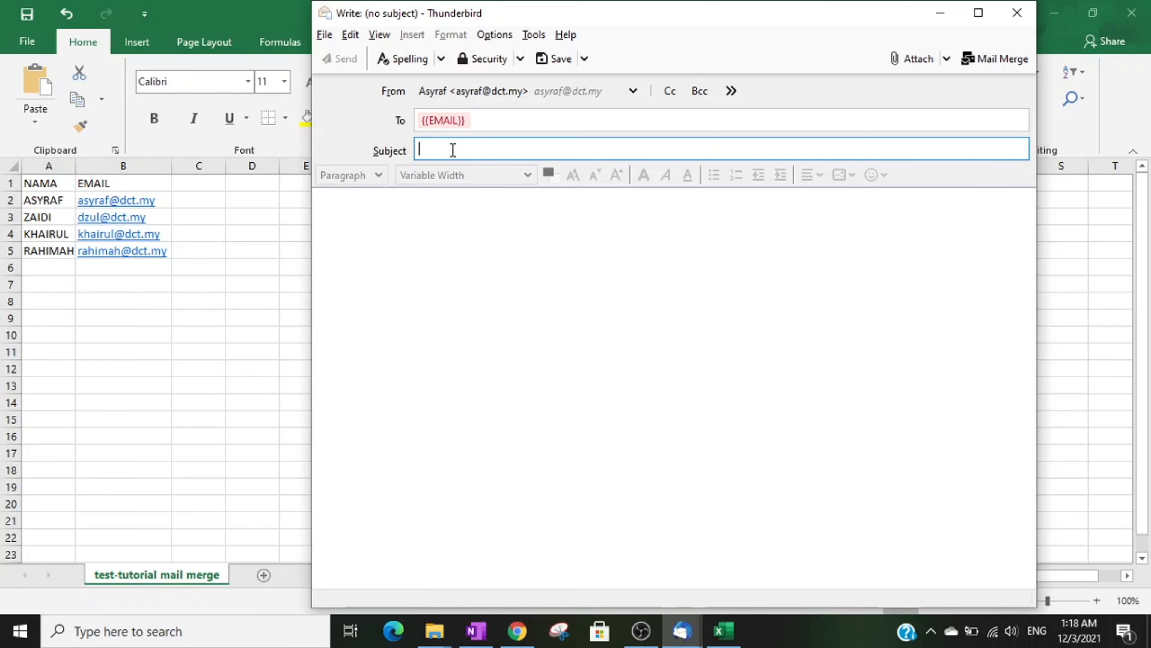
Step: Enter TEST MAIL MERGE as the message subject
{"action": "type", "text": "TEST "}
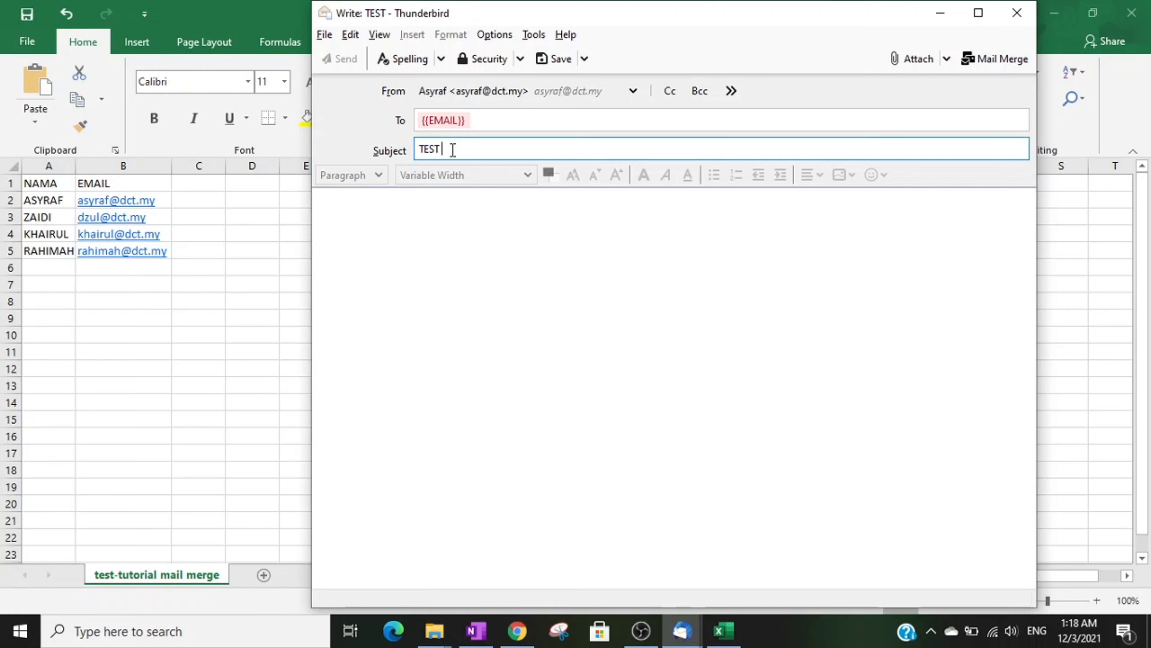
{"action": "type", "text": "MAIL MERGE"}
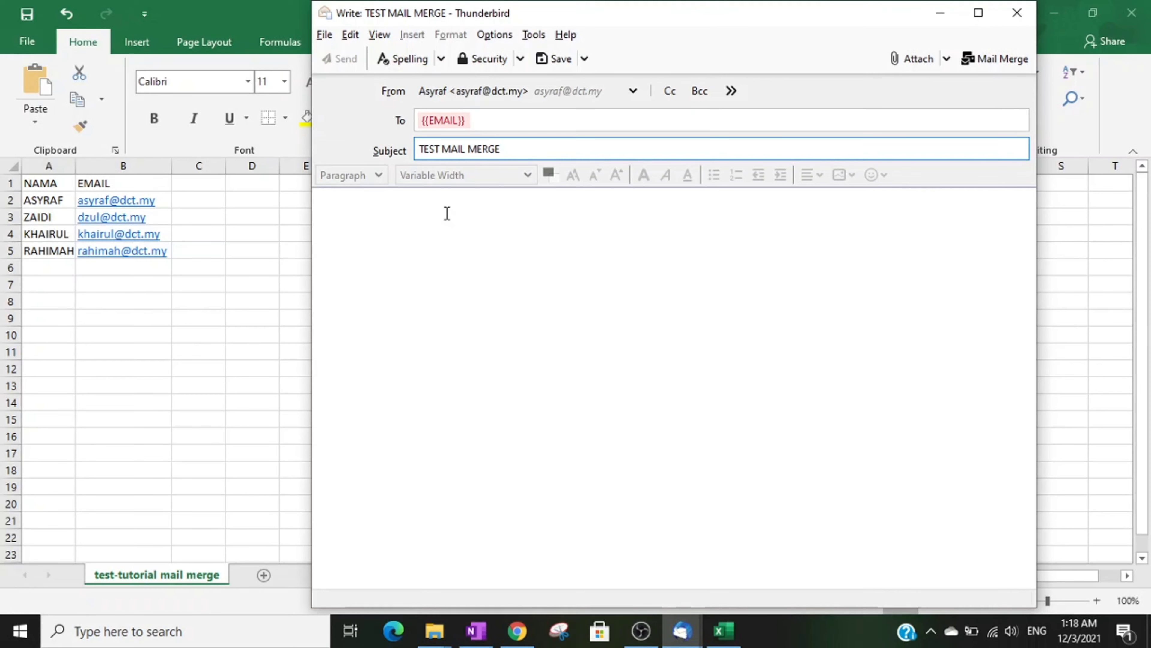
{"action": "left_click", "coordinate": [447, 213]}
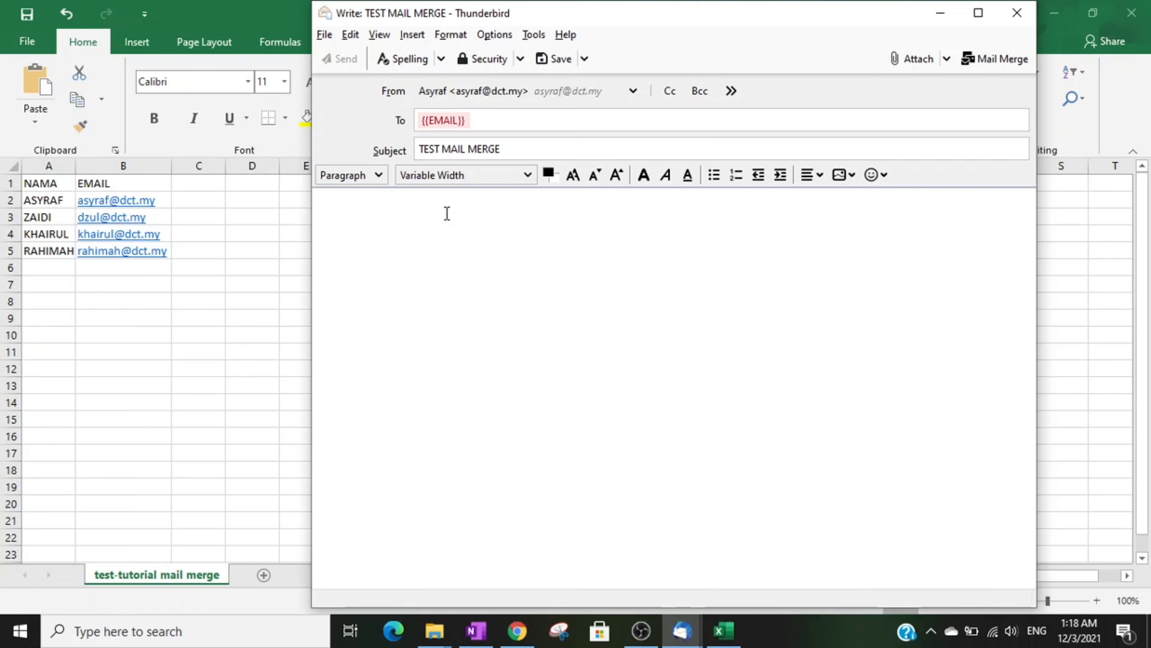
Step: Write the body 'KEHADAPAN {{NAMA}}' with 'INI ADALAH SATU TUTORIAL MENGGUNAKAN MAIL MERGE' on the next line
{"action": "type", "text": "KEHADAP"}
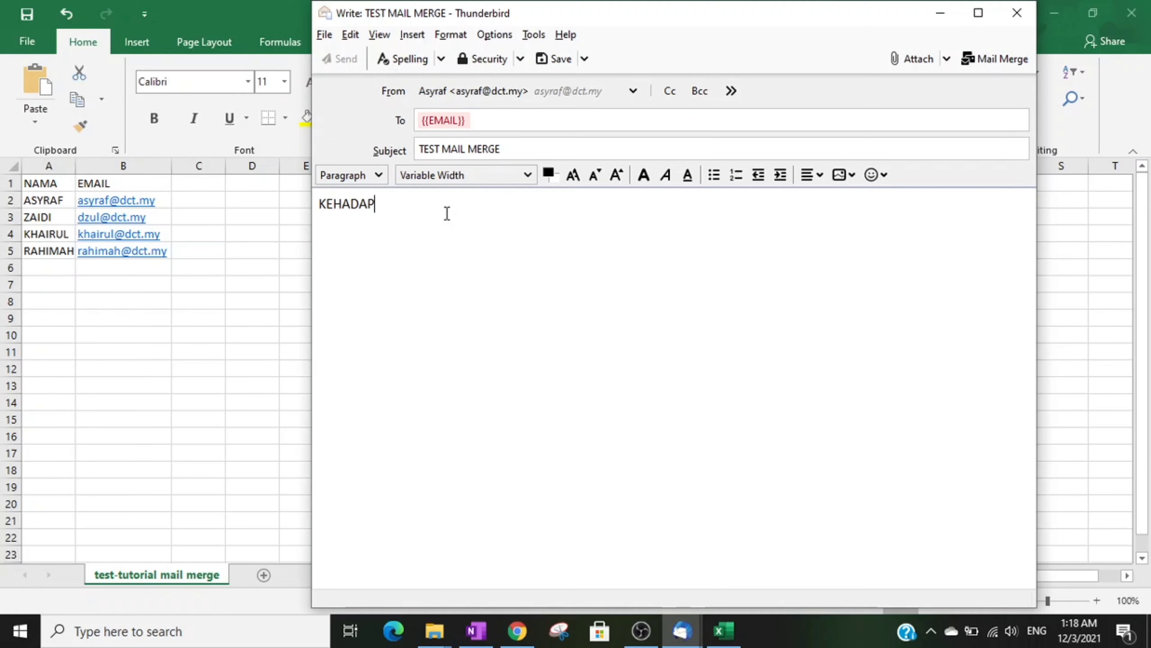
{"action": "type", "text": "AN "}
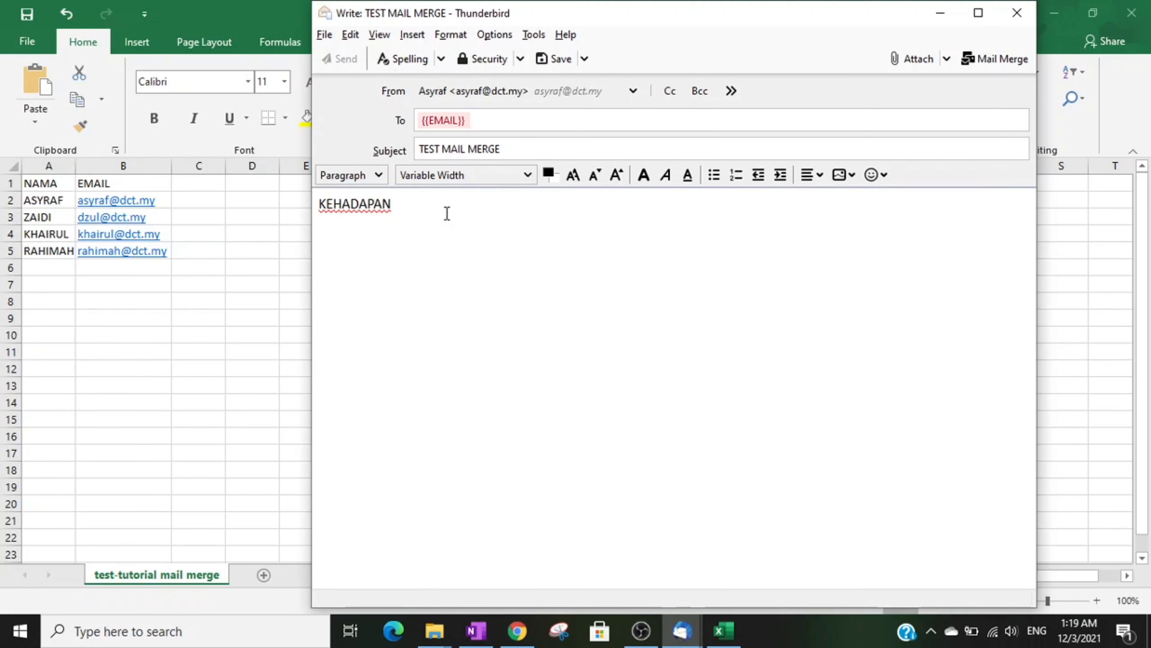
{"action": "type", "text": "{{NAMA}}"}
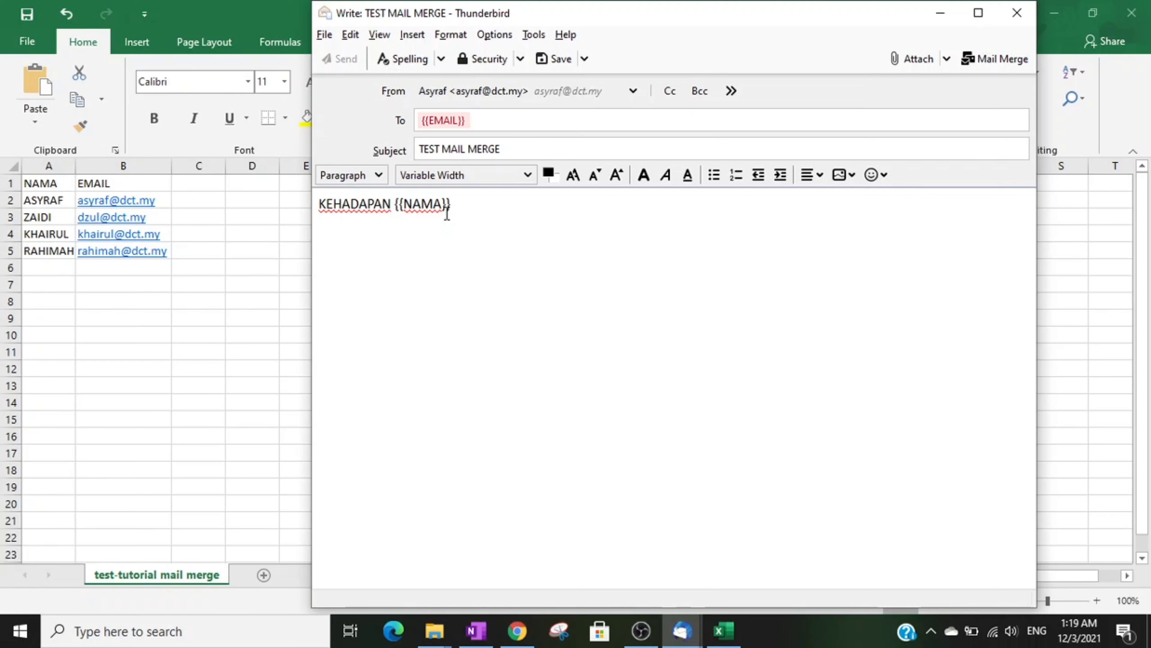
{"action": "key", "text": "Return"}
{"action": "type", "text": "INI ADALA"}
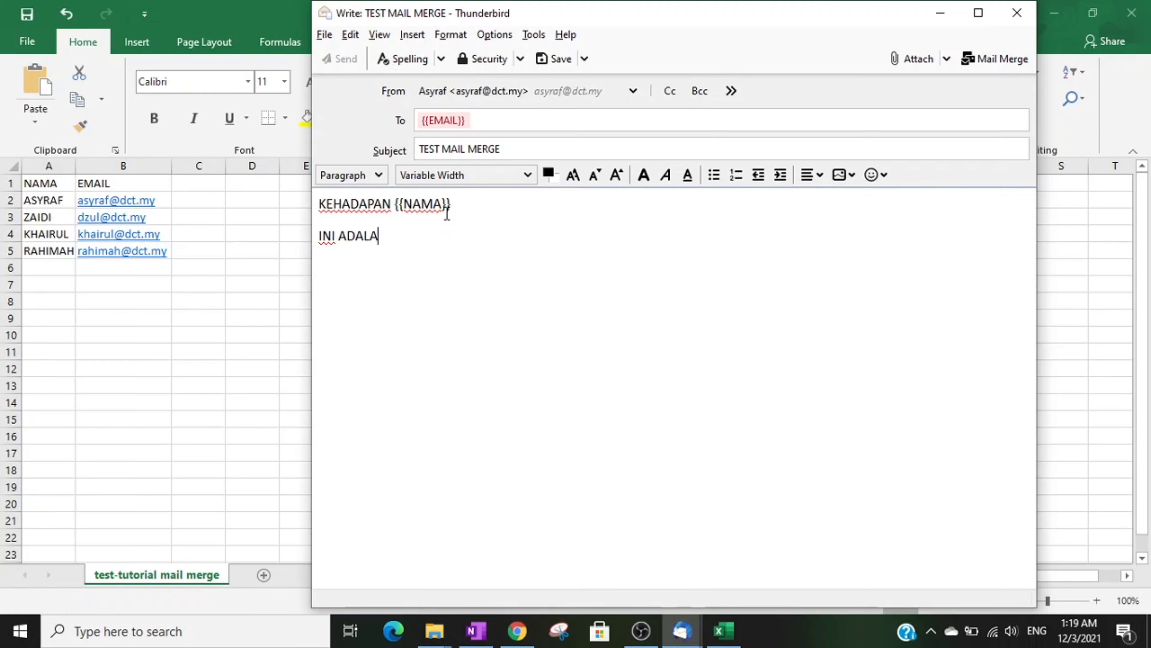
{"action": "type", "text": "H SATU "}
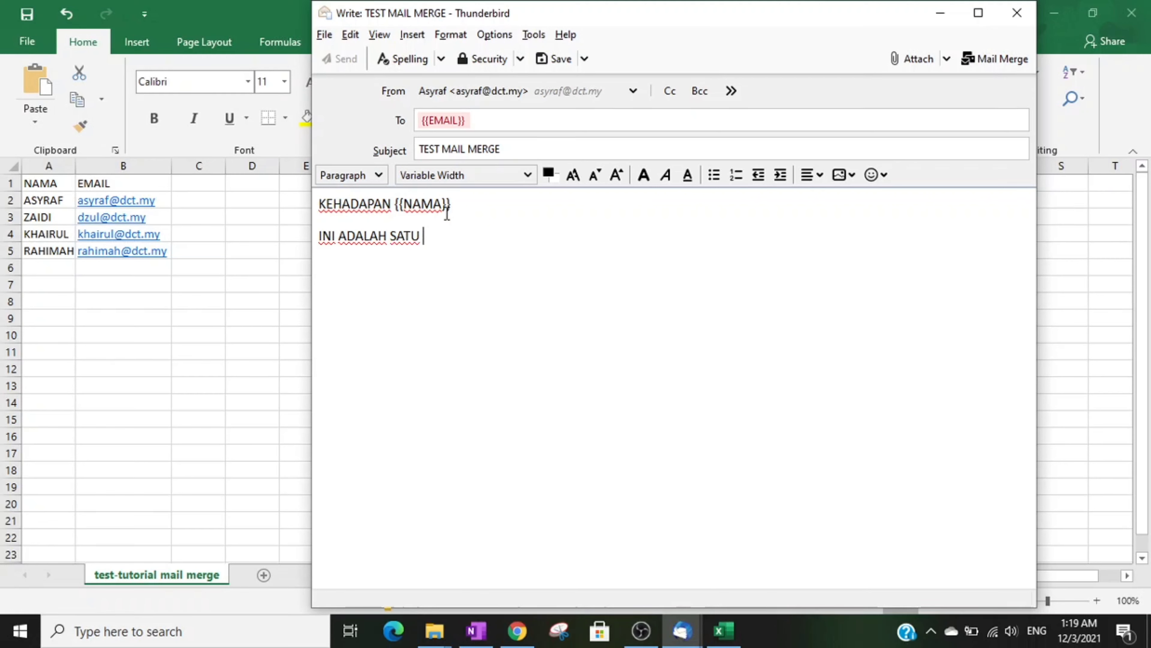
{"action": "type", "text": "TUTORI"}
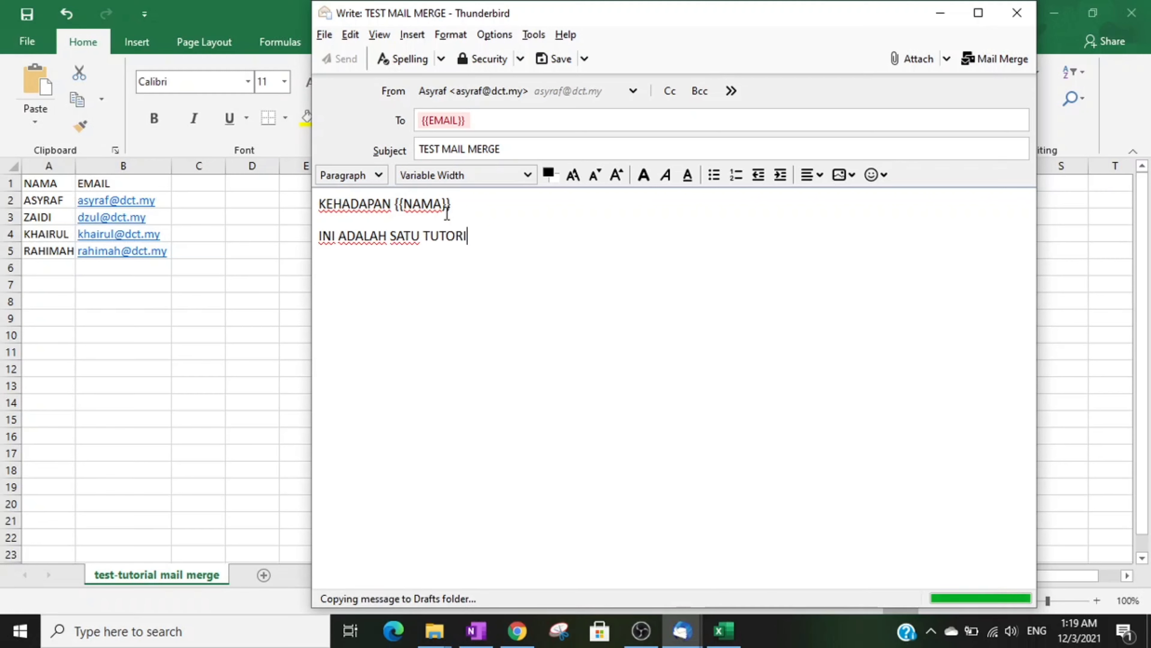
{"action": "type", "text": "AL MENGGUN"}
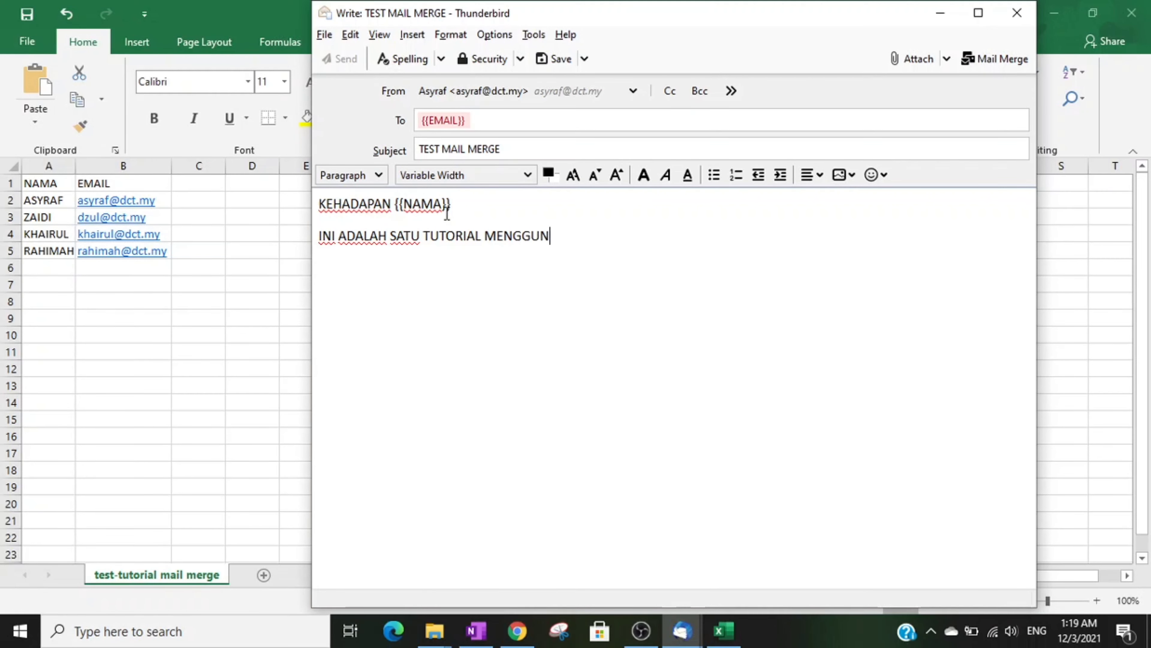
{"action": "type", "text": "AKAN MAIL MERGE"}
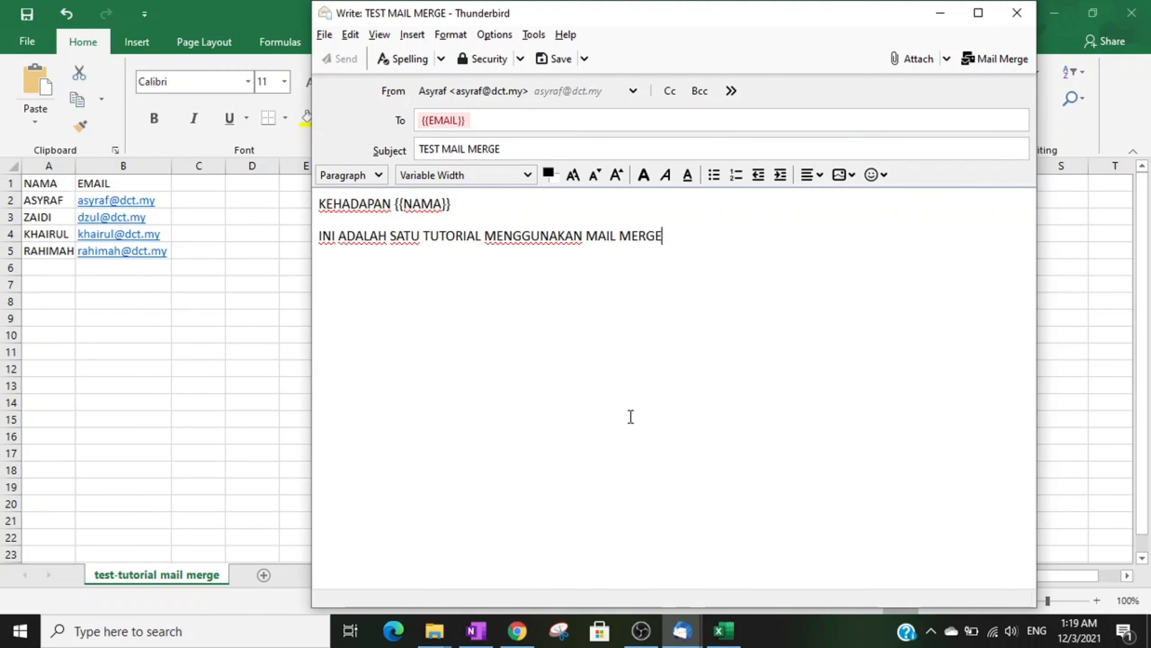
{"action": "left_click", "coordinate": [325, 37]}
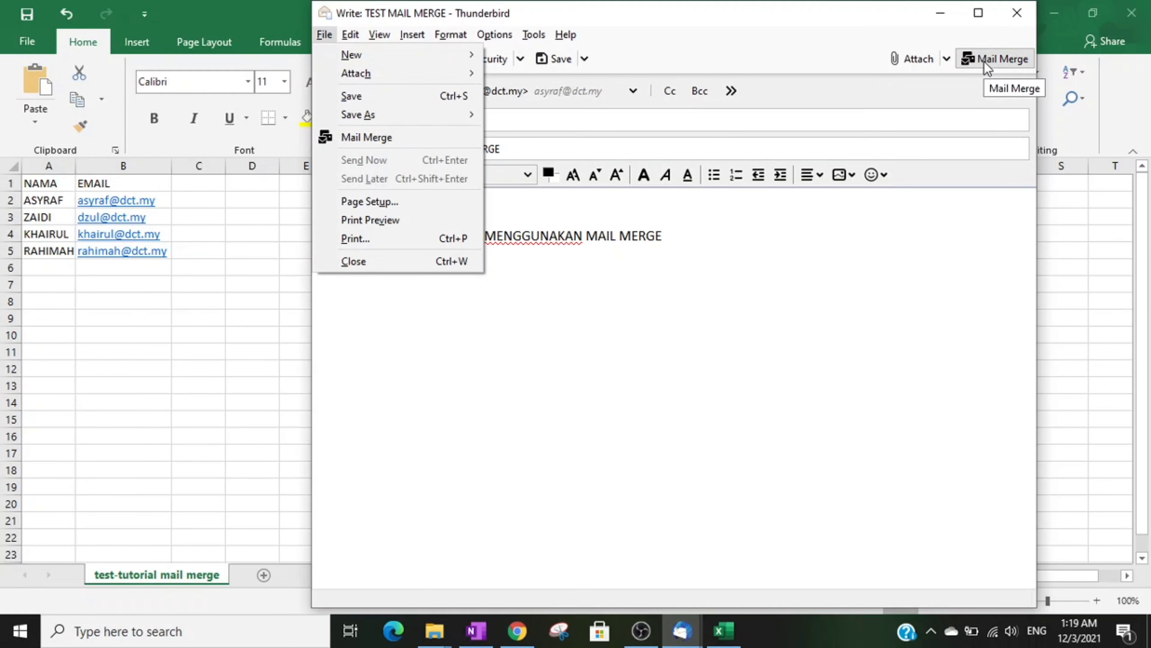
Step: Start a Mail Merge with CSV as the source and Save As Draft delivery, then browse for the file
{"action": "left_click", "coordinate": [412, 139]}
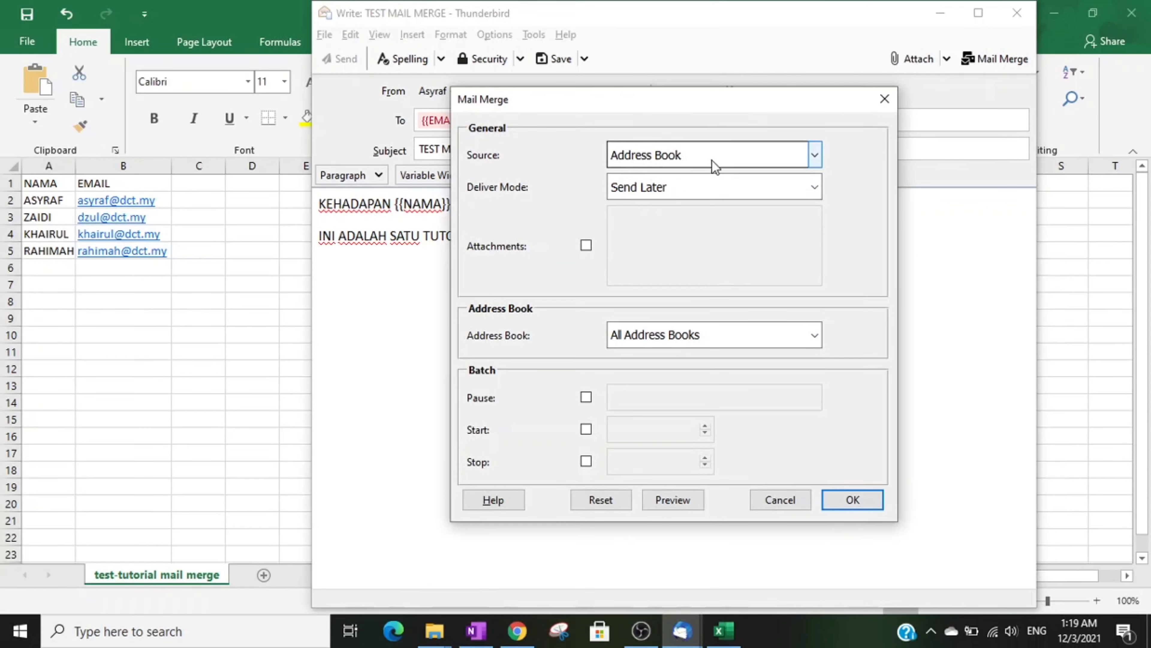
{"action": "left_click", "coordinate": [715, 150]}
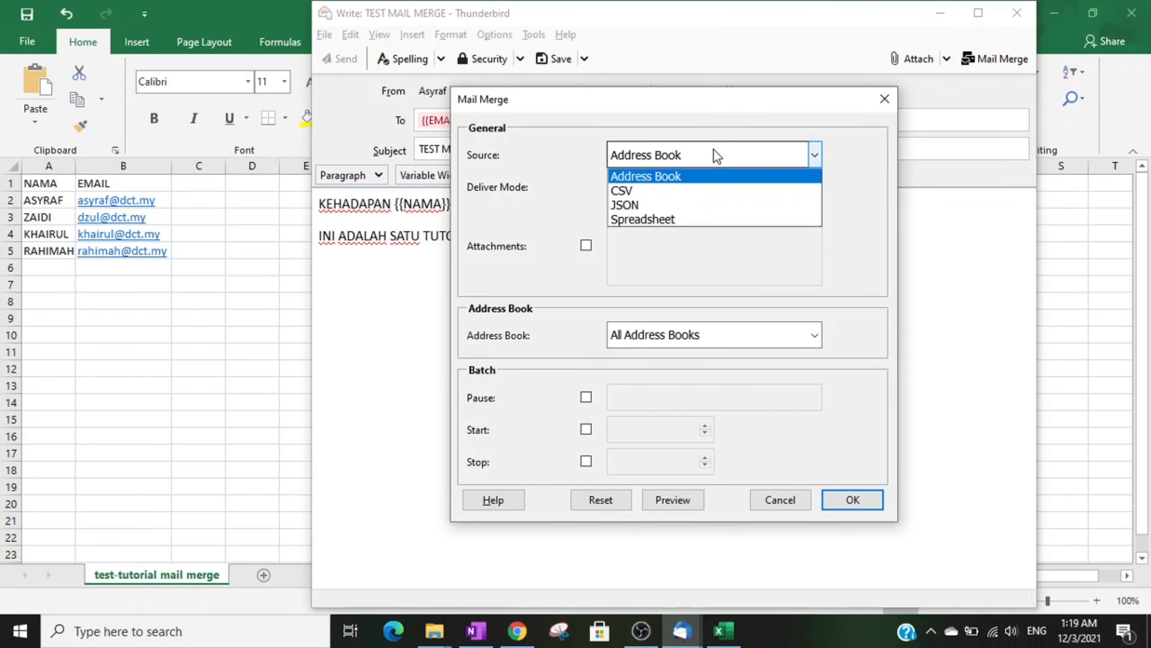
{"action": "left_click", "coordinate": [665, 194]}
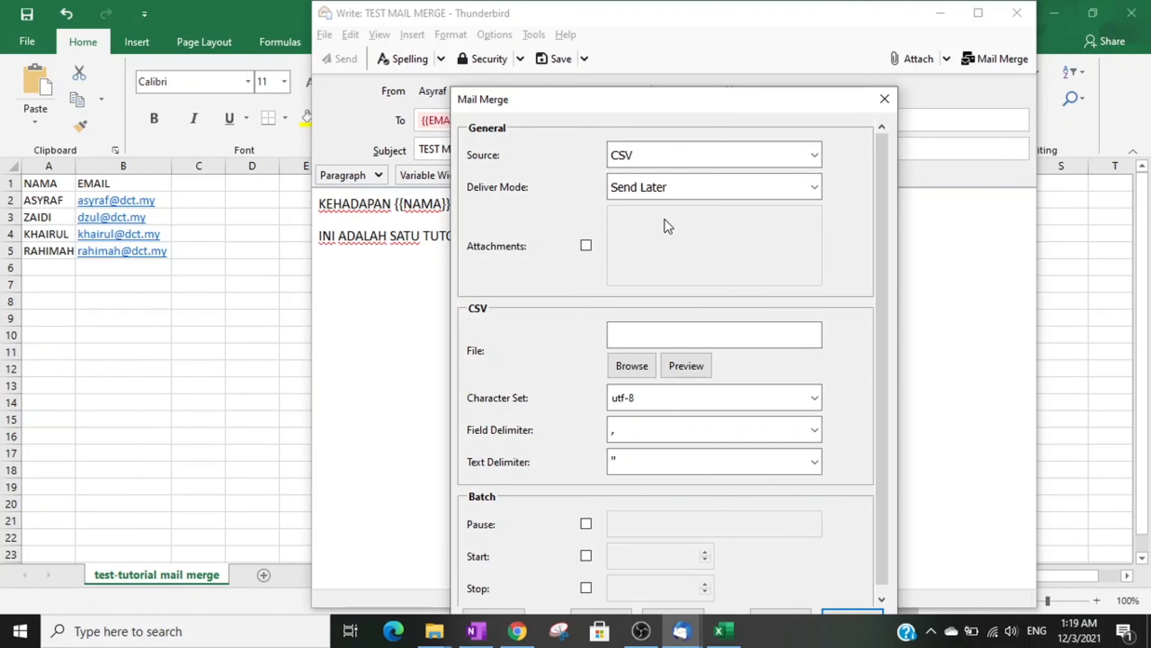
{"action": "left_click", "coordinate": [764, 195]}
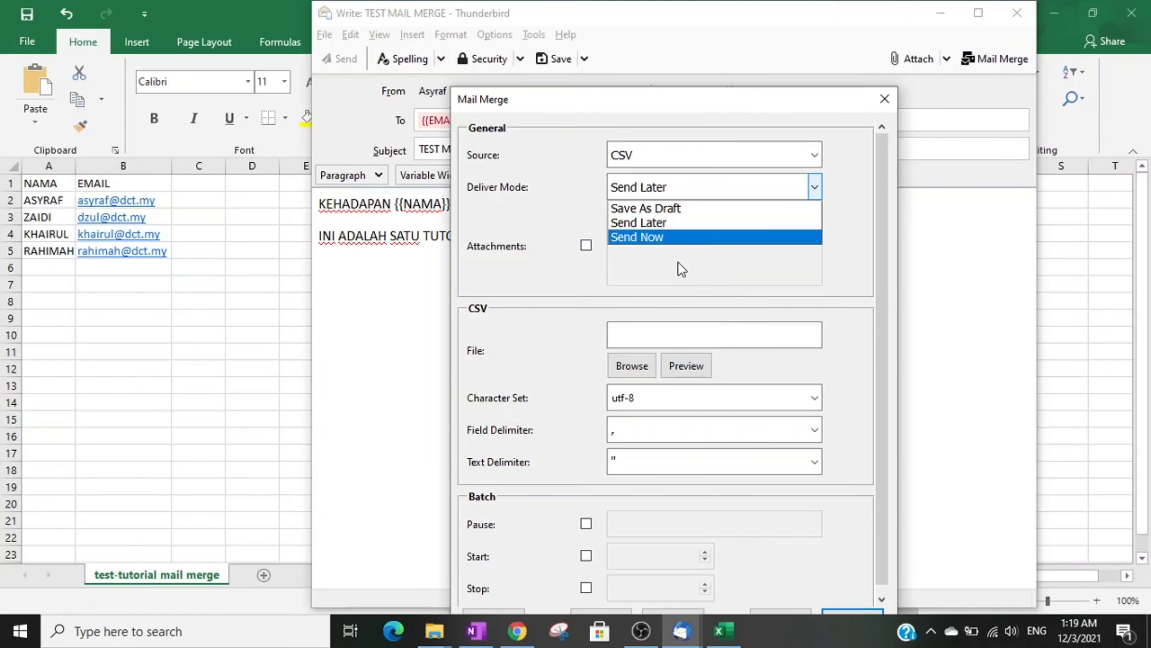
{"action": "left_click", "coordinate": [660, 210]}
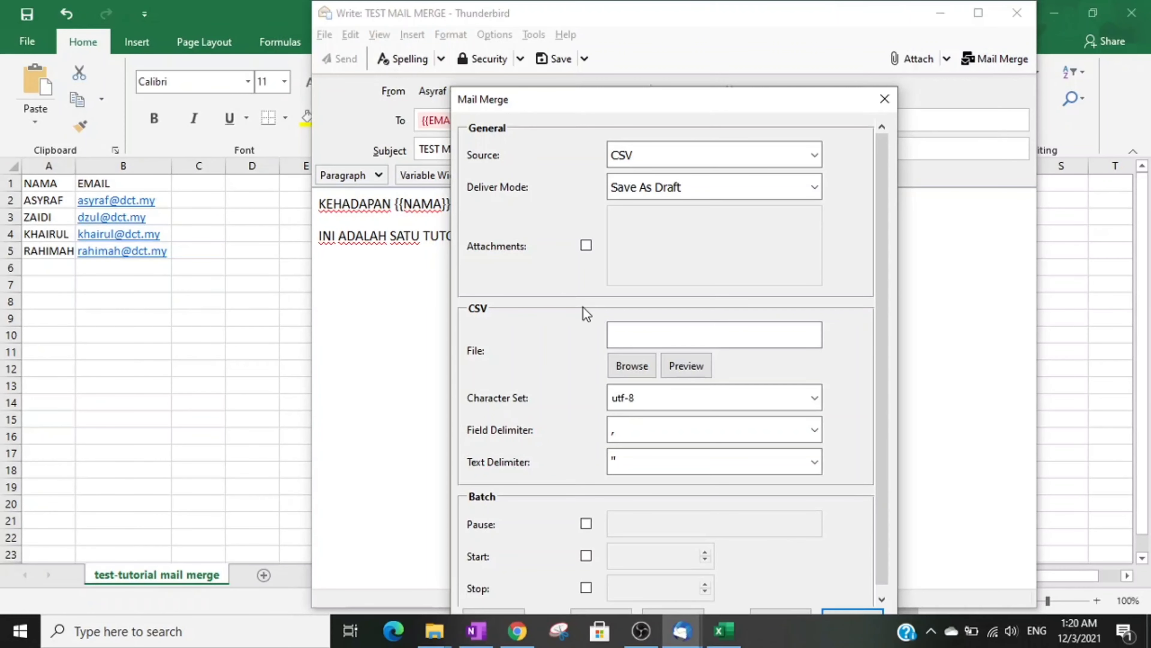
{"action": "left_click", "coordinate": [635, 371]}
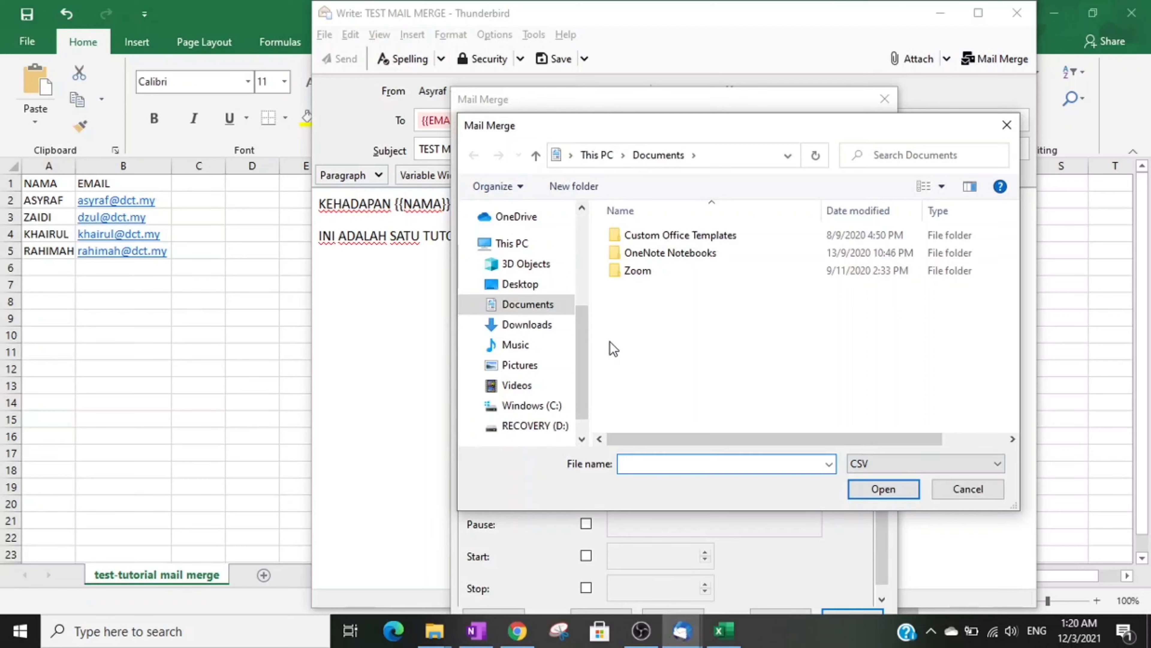
Step: Pick 'test-tutorial mail merge' from Downloads and run the merge to generate the drafts
{"action": "left_click", "coordinate": [528, 325]}
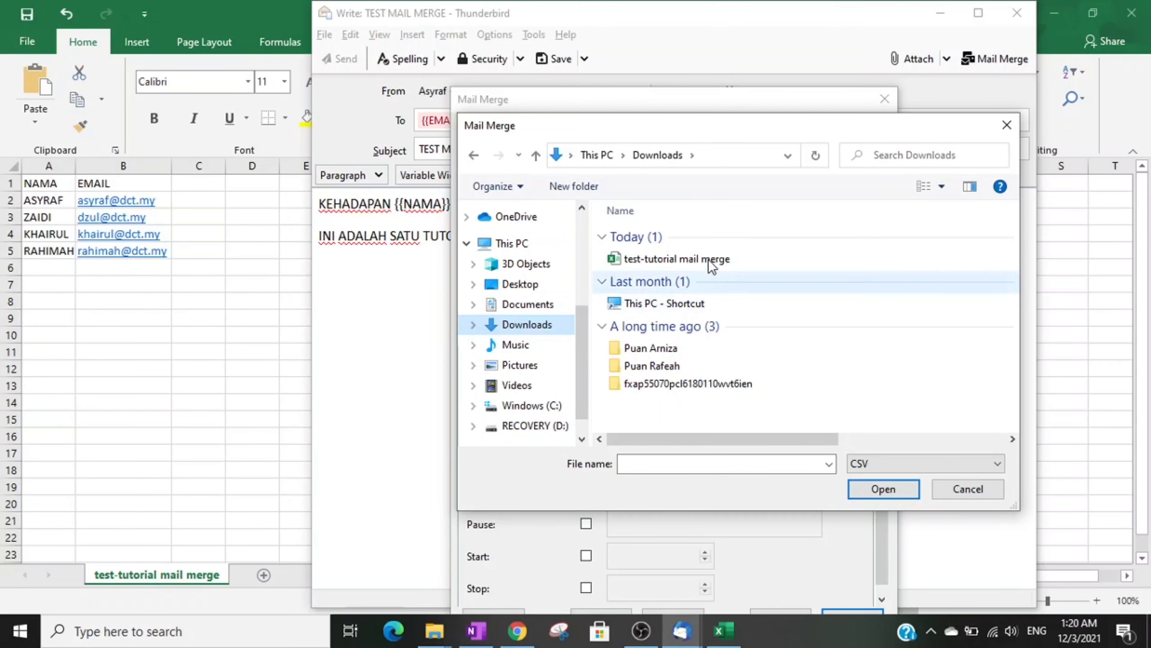
{"action": "left_click", "coordinate": [709, 259]}
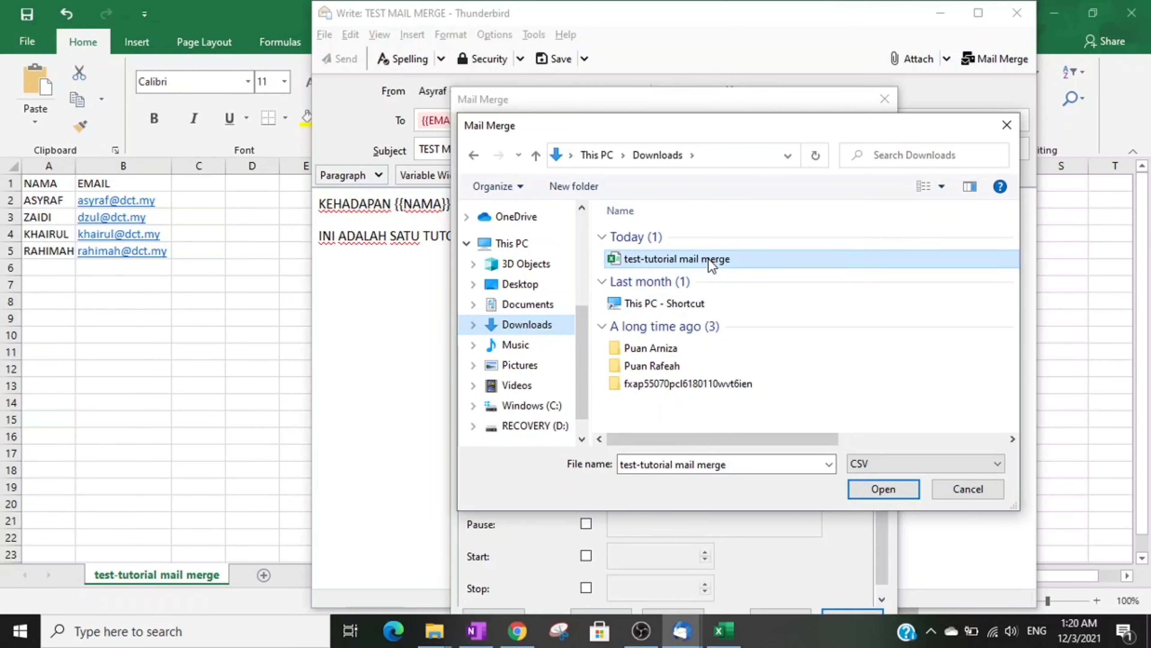
{"action": "left_click", "coordinate": [870, 487]}
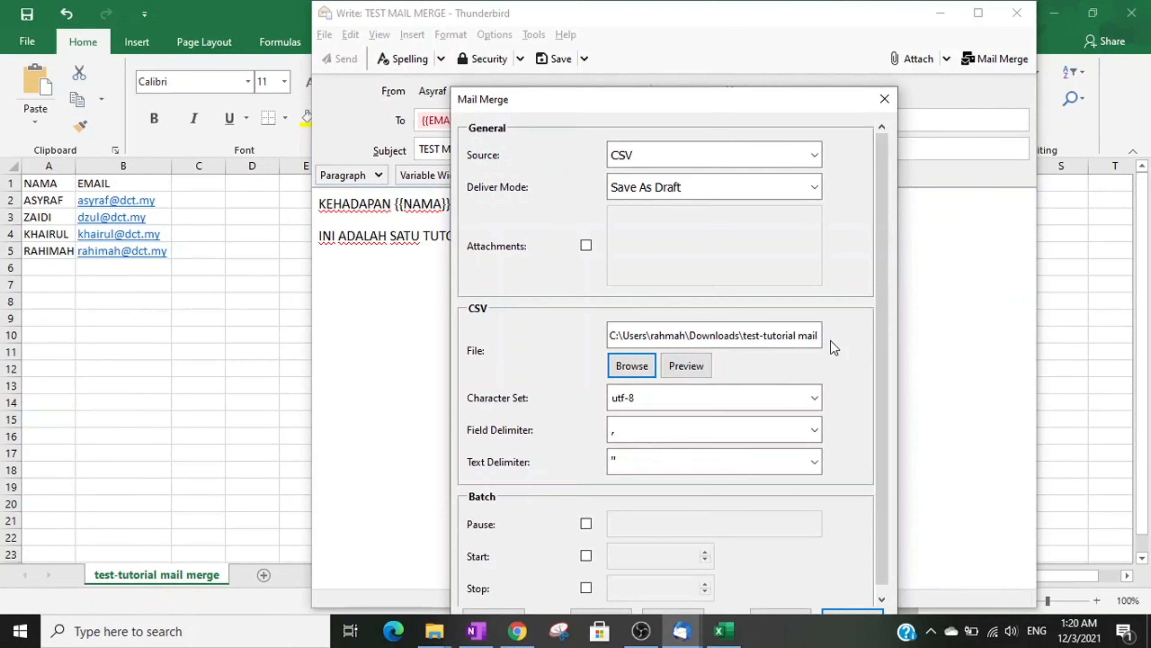
{"action": "scroll", "coordinate": [836, 349], "scroll_direction": "down", "scroll_amount": 1}
{"action": "left_click_drag", "start_coordinate": [793, 102], "coordinate": [753, 33]}
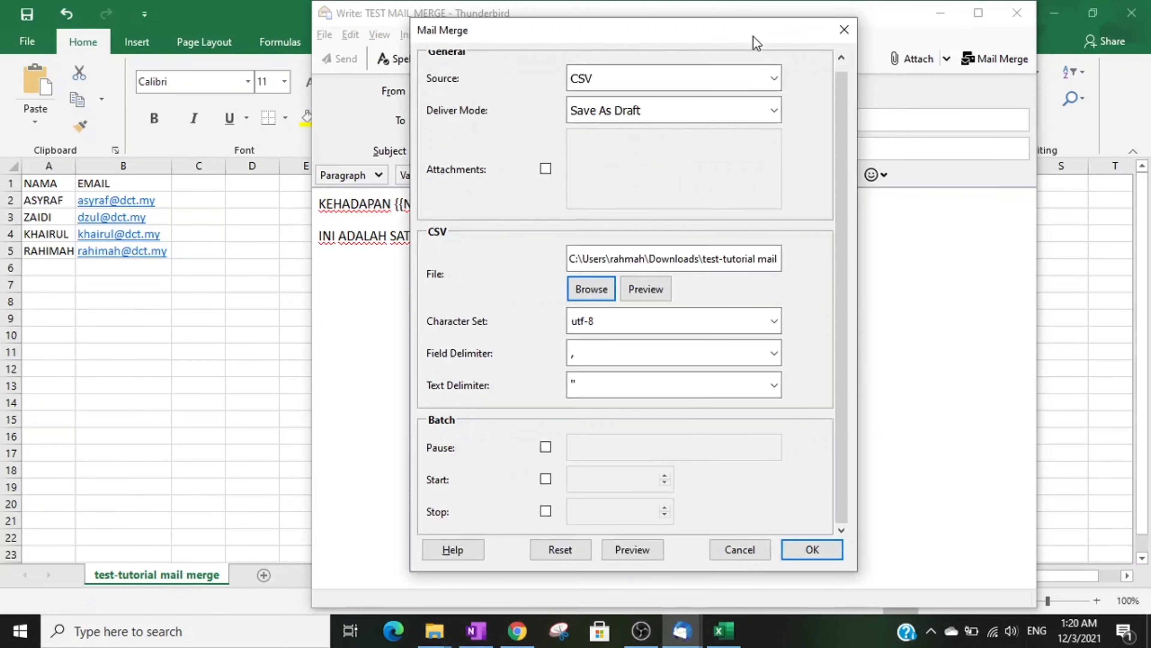
{"action": "left_click", "coordinate": [820, 553]}
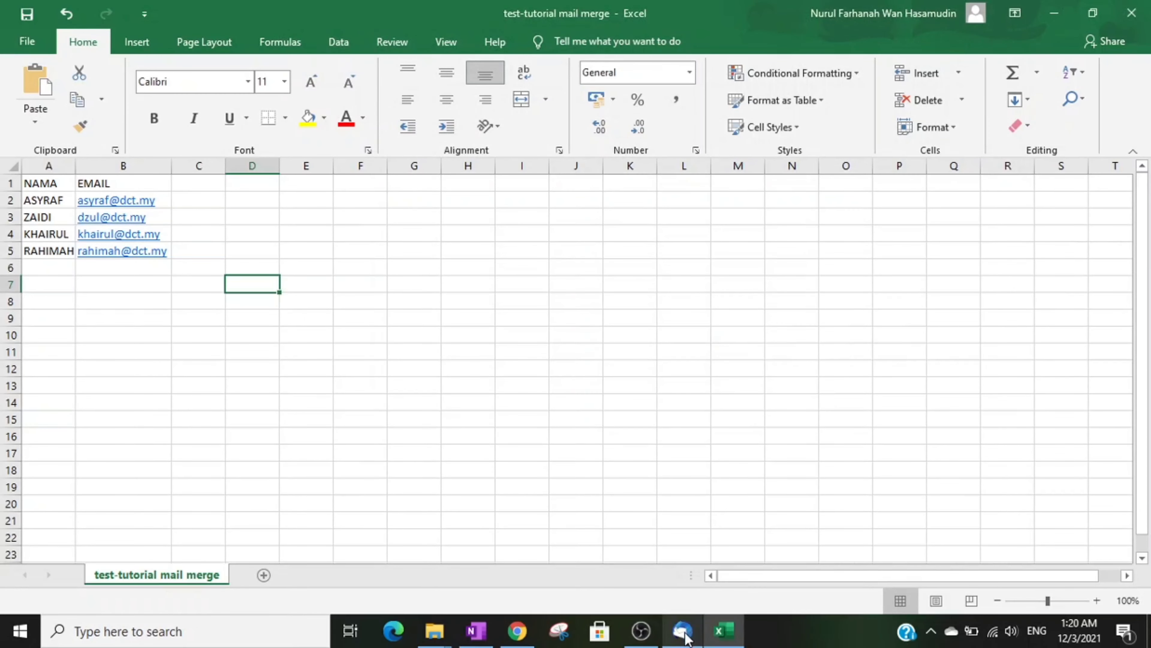
Step: In the main Thunderbird window, open Drafts and preview the first TEST MAIL MERGE draft
{"action": "mouse_move", "coordinate": [686, 638]}
{"action": "left_click", "coordinate": [671, 529]}
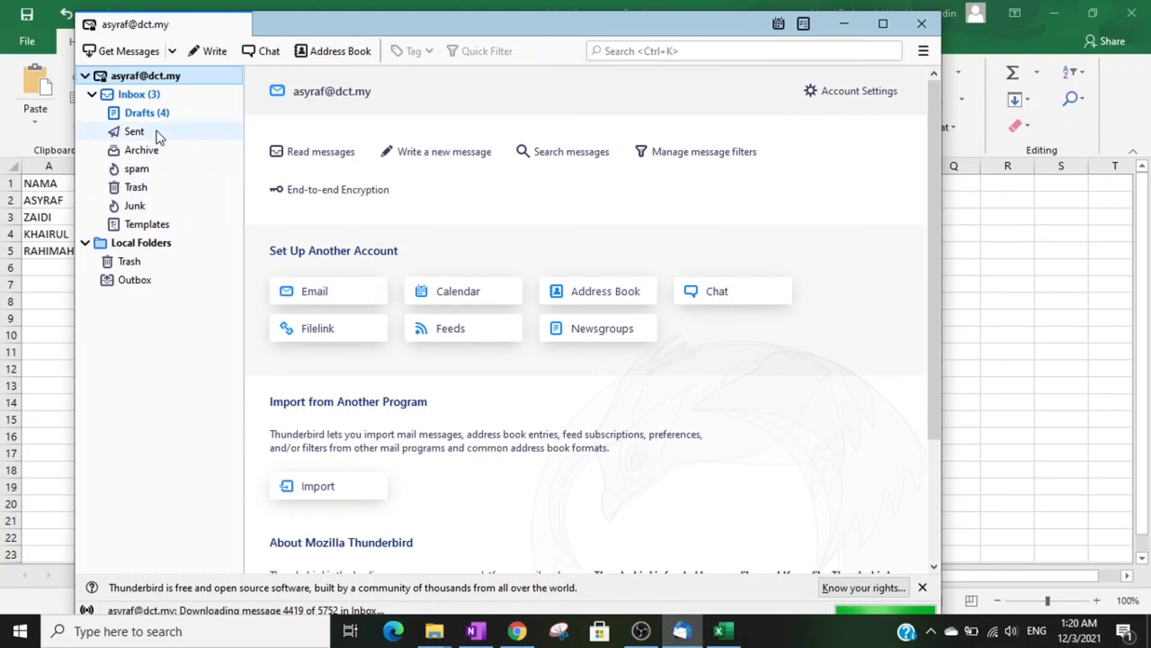
{"action": "left_click", "coordinate": [152, 116]}
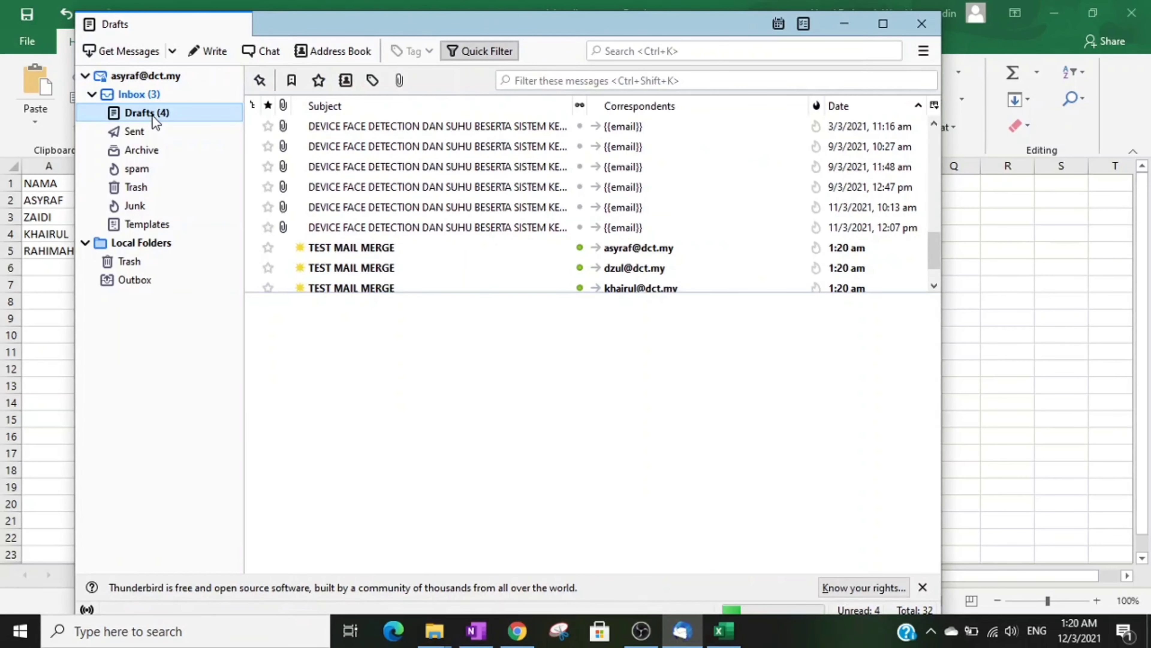
{"action": "scroll", "coordinate": [501, 205], "scroll_direction": "down", "scroll_amount": 1}
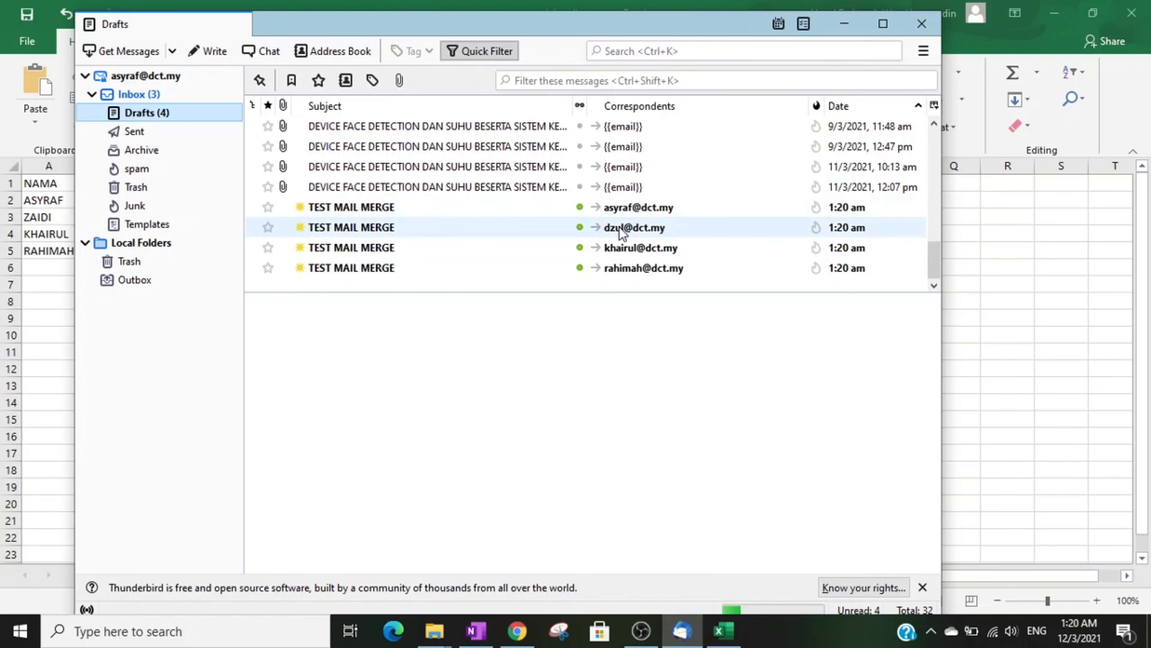
{"action": "left_click", "coordinate": [459, 208]}
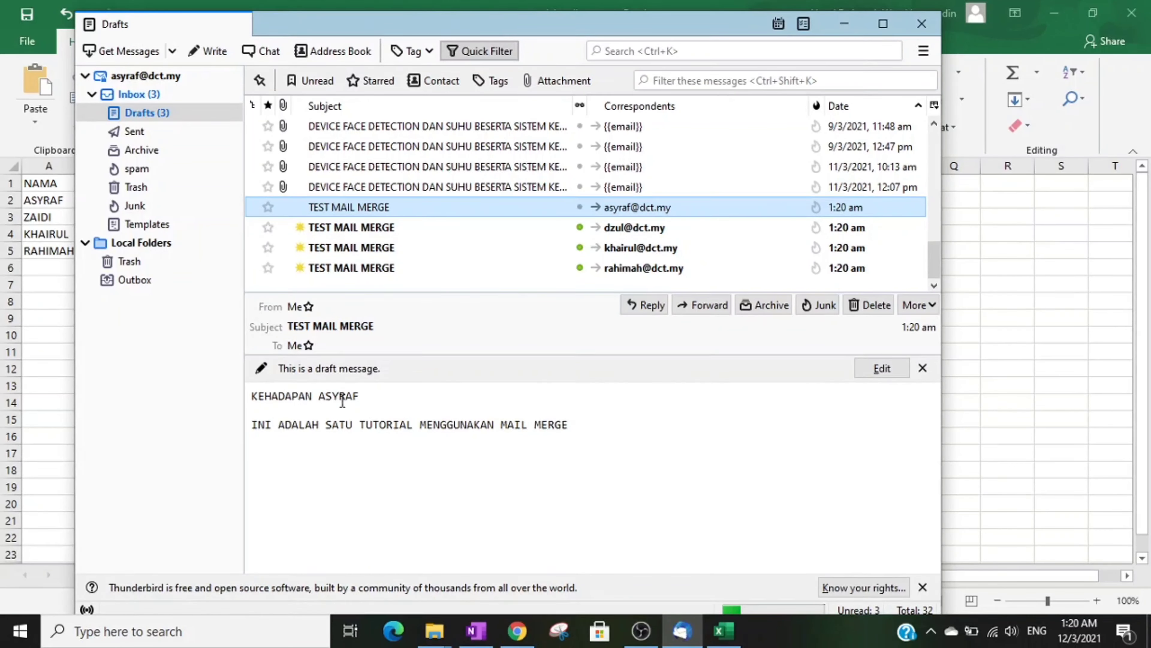
Step: Preview the second, third and fourth TEST MAIL MERGE drafts, checking each greeting's recipient name
{"action": "left_click_drag", "start_coordinate": [417, 36], "coordinate": [549, 39]}
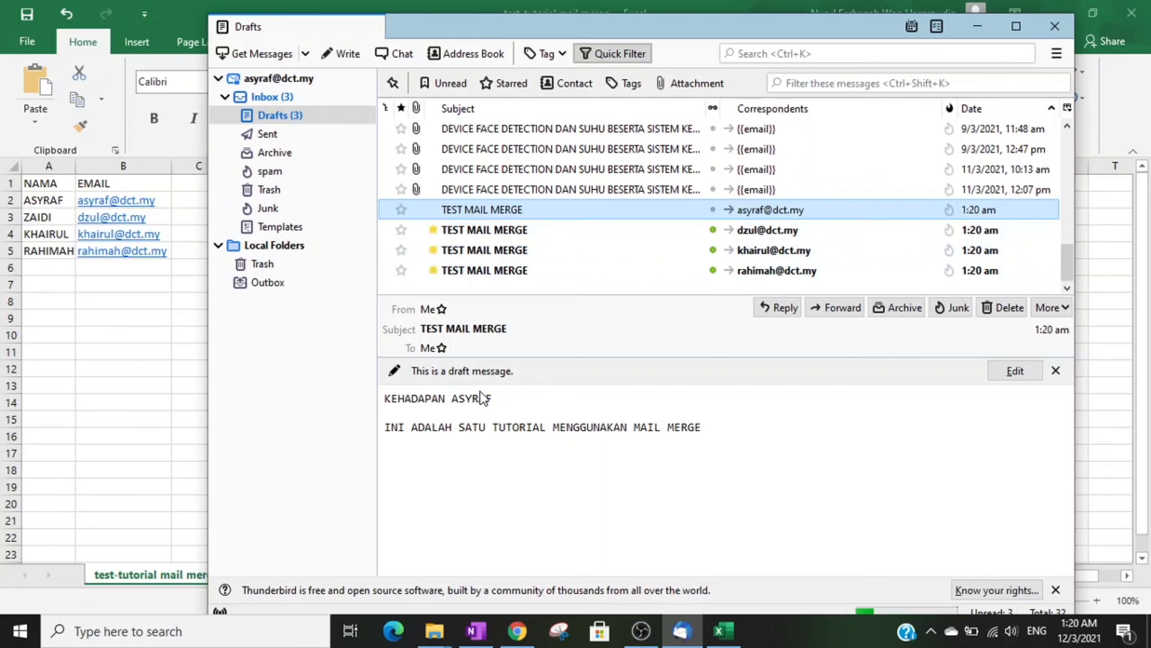
{"action": "left_click", "coordinate": [556, 243]}
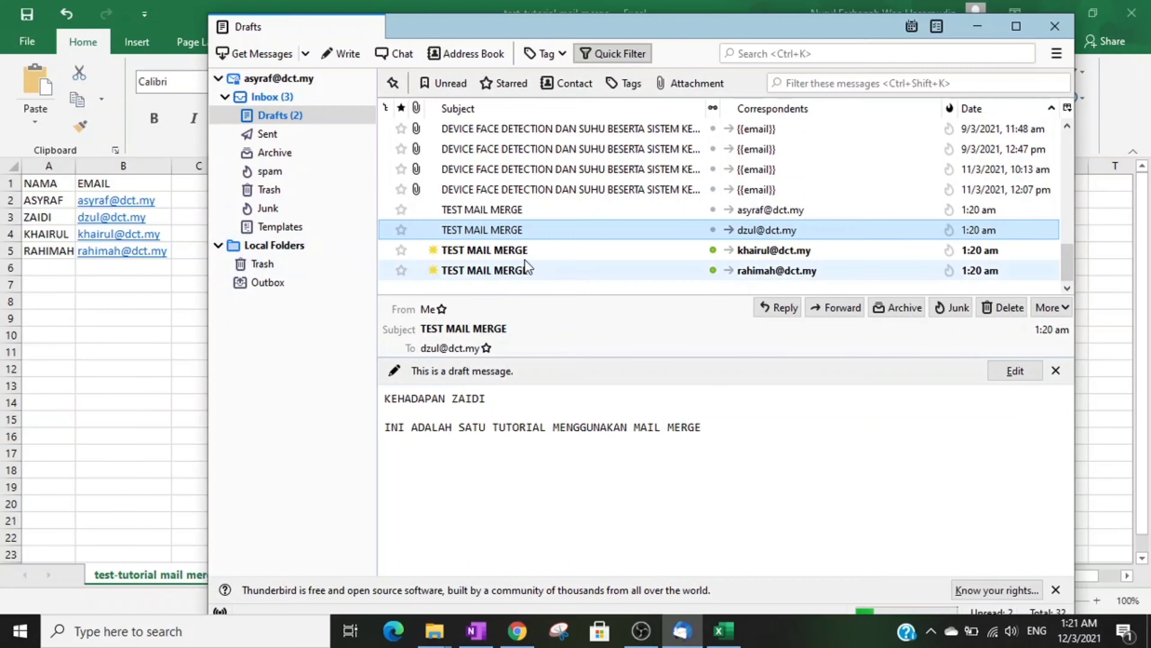
{"action": "left_click", "coordinate": [516, 253]}
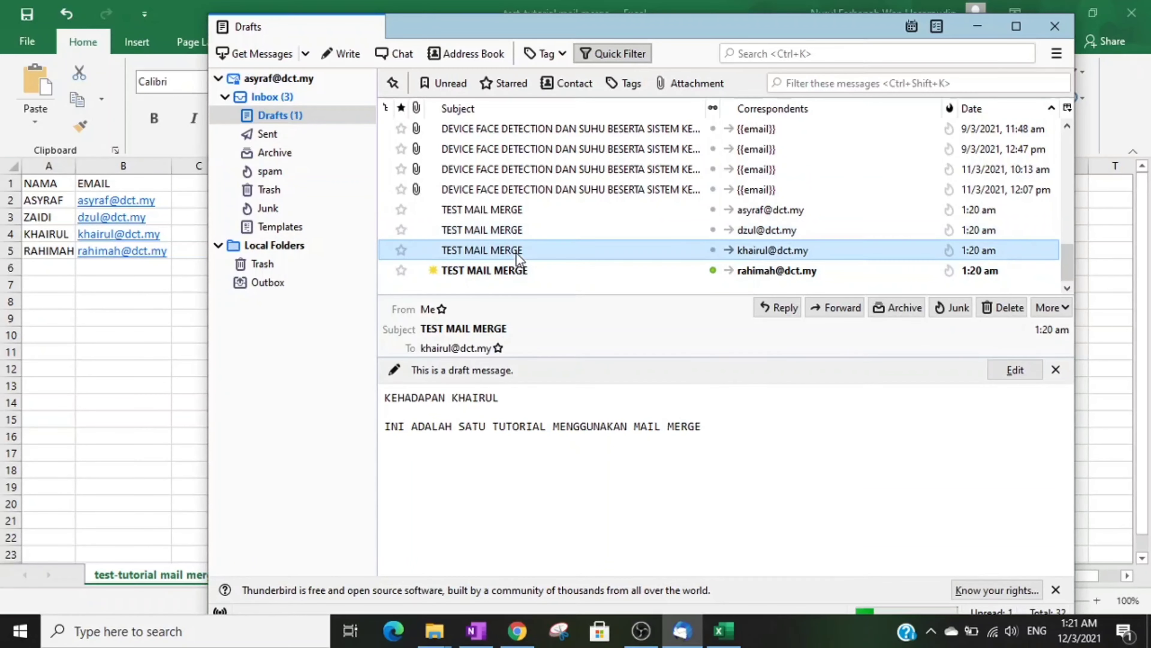
{"action": "left_click", "coordinate": [570, 273]}
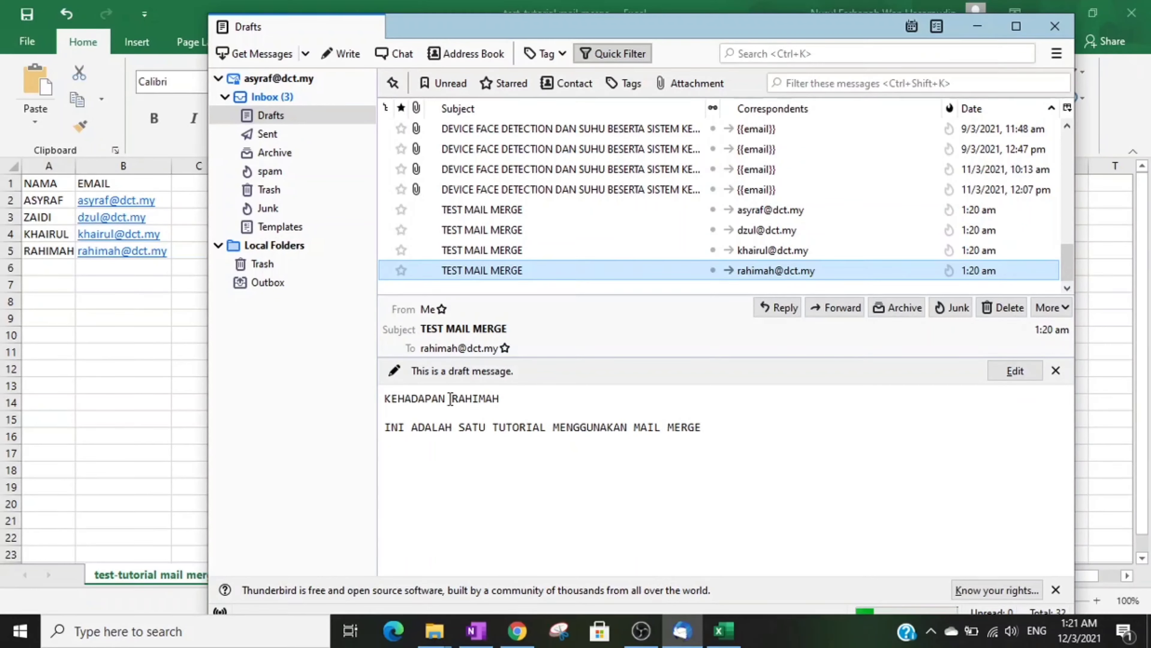
{"action": "left_click_drag", "start_coordinate": [450, 399], "coordinate": [504, 402]}
{"action": "left_click", "coordinate": [507, 399]}
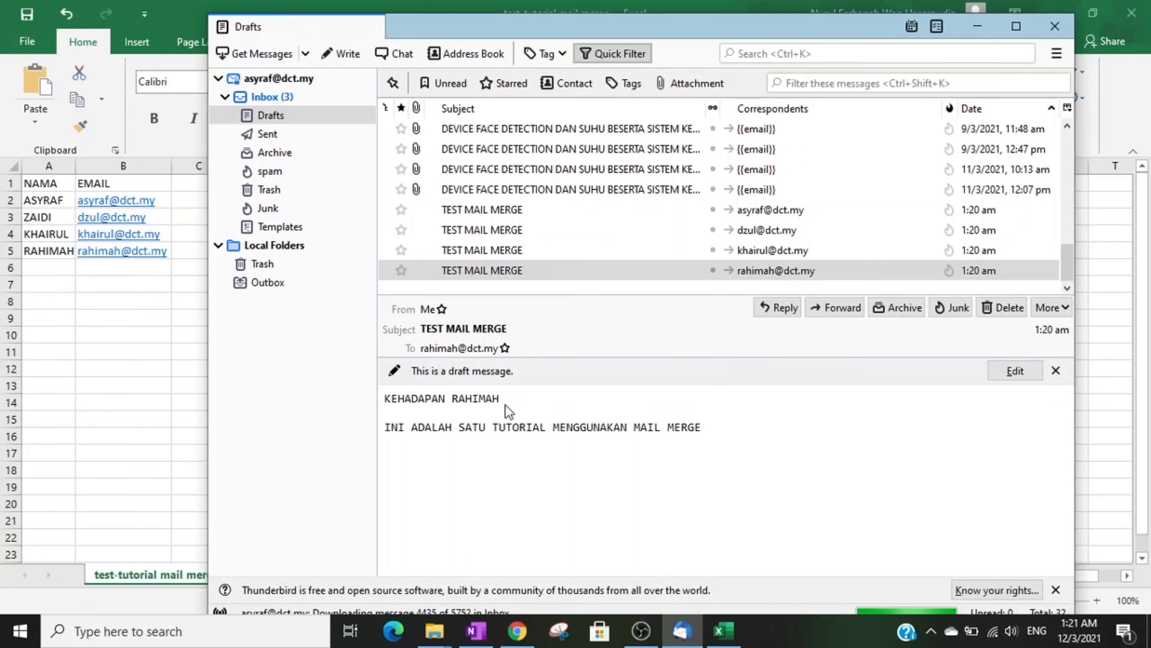
{"action": "left_click_drag", "start_coordinate": [715, 39], "coordinate": [670, 37]}
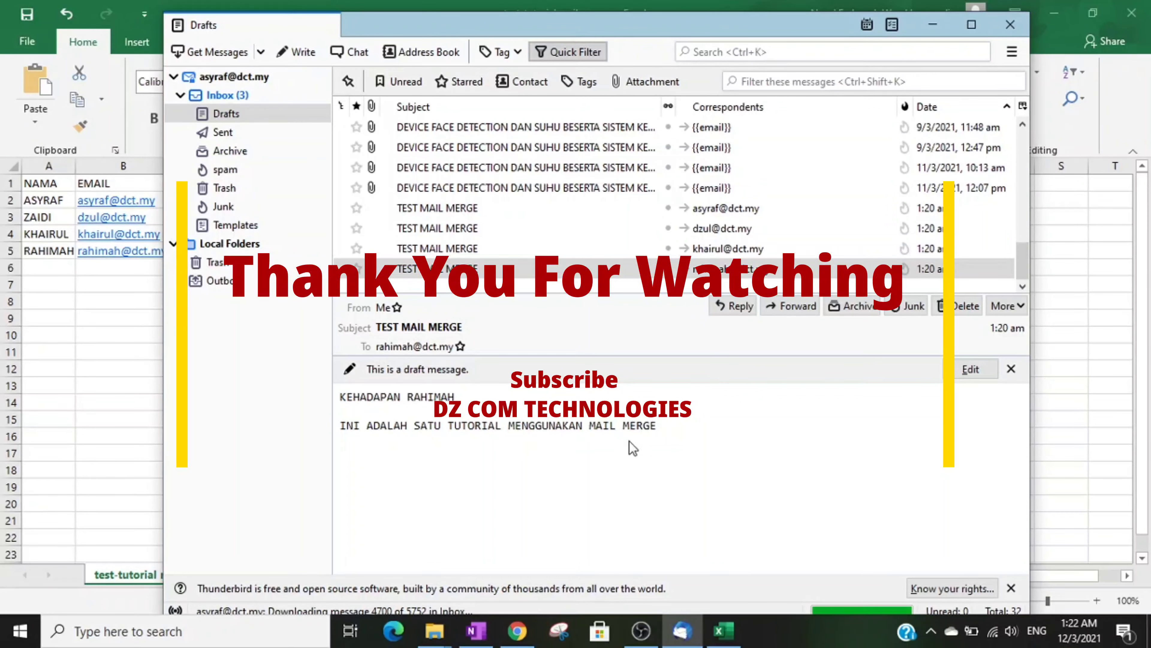
{"action": "left_click", "coordinate": [655, 633]}
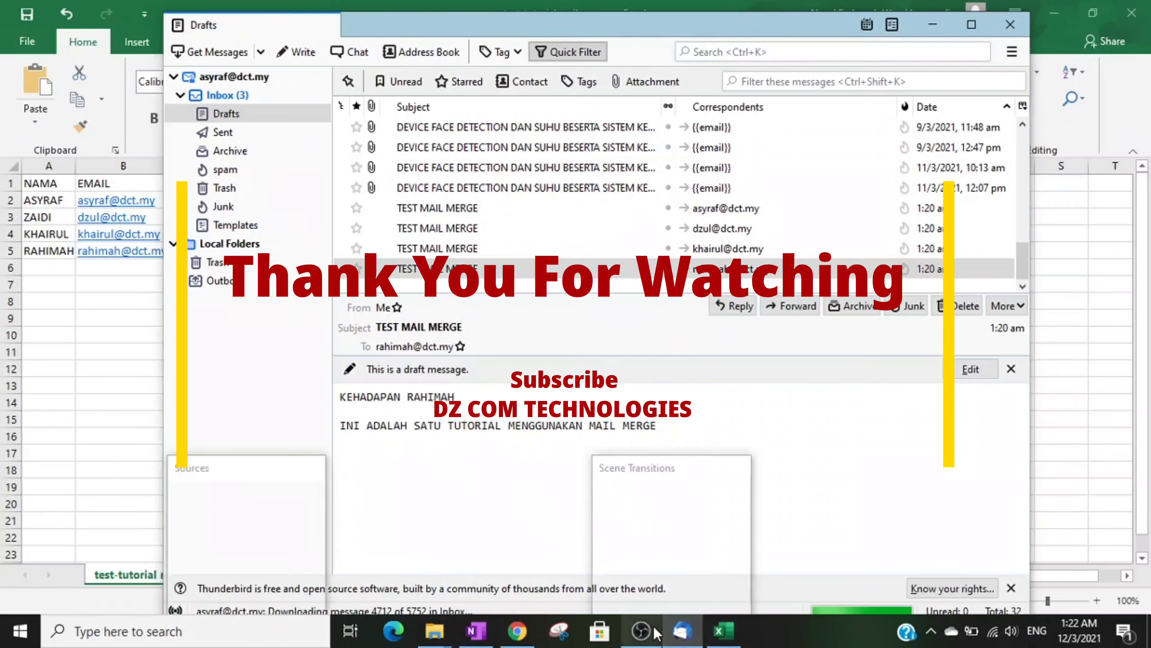